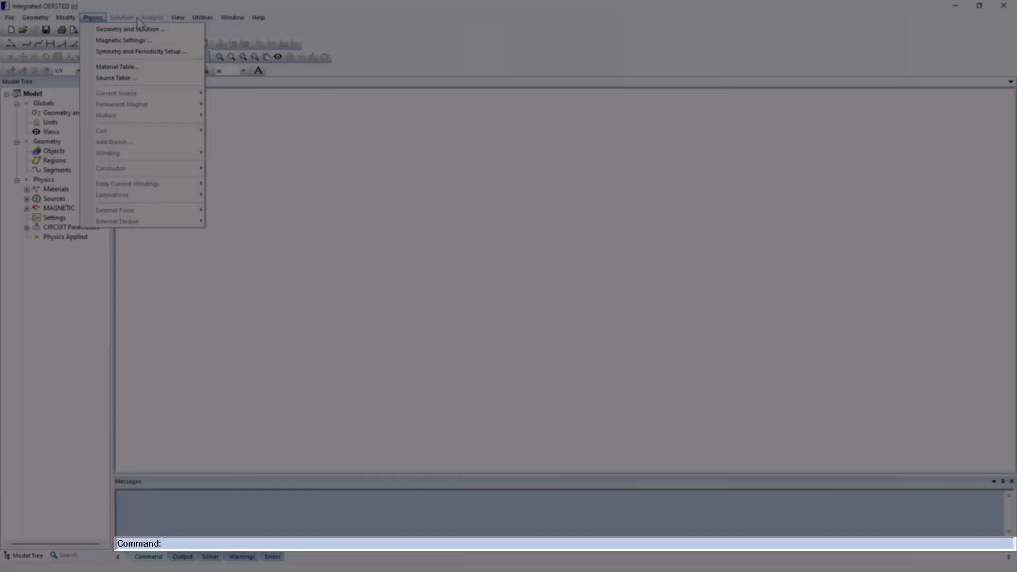
{"action": "mouse_move", "coordinate": [194, 23]}
{"action": "mouse_move", "coordinate": [253, 22]}
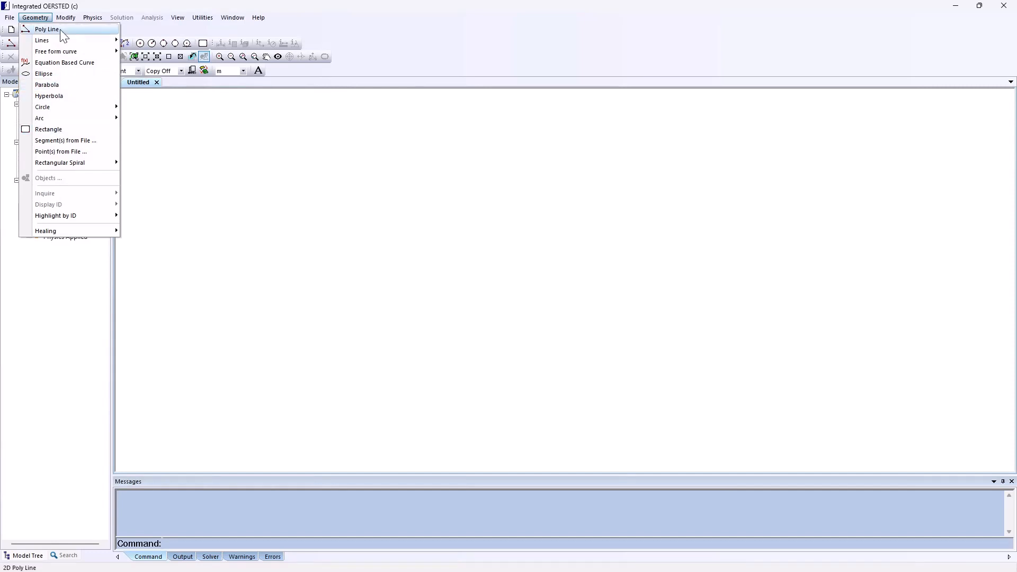
{"action": "mouse_move", "coordinate": [67, 18]}
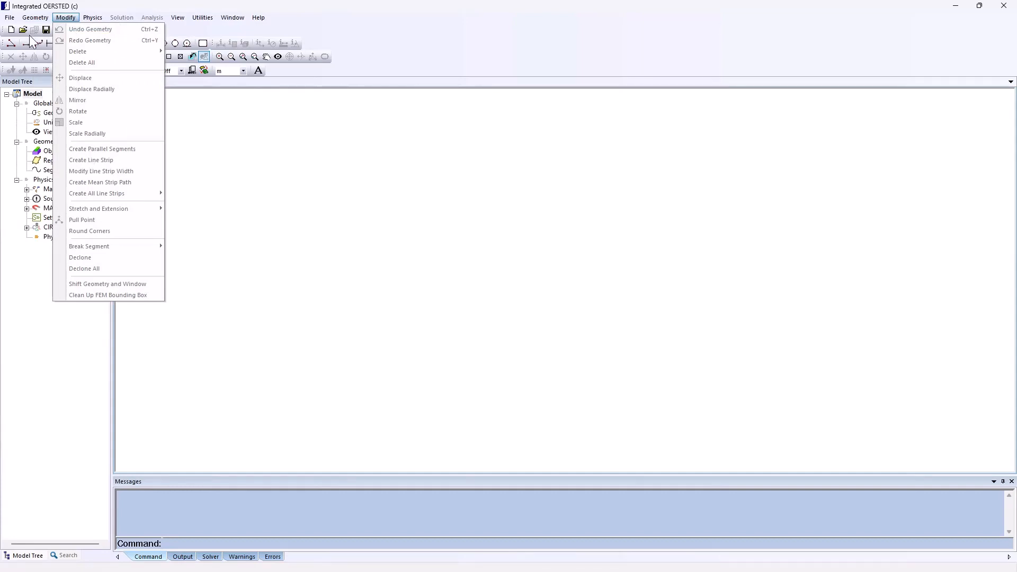
Import the STEP file OERSTED Quick Start-Sample 1.stp from the Integrated Models\QuickStart folder.
{"action": "mouse_move", "coordinate": [11, 22]}
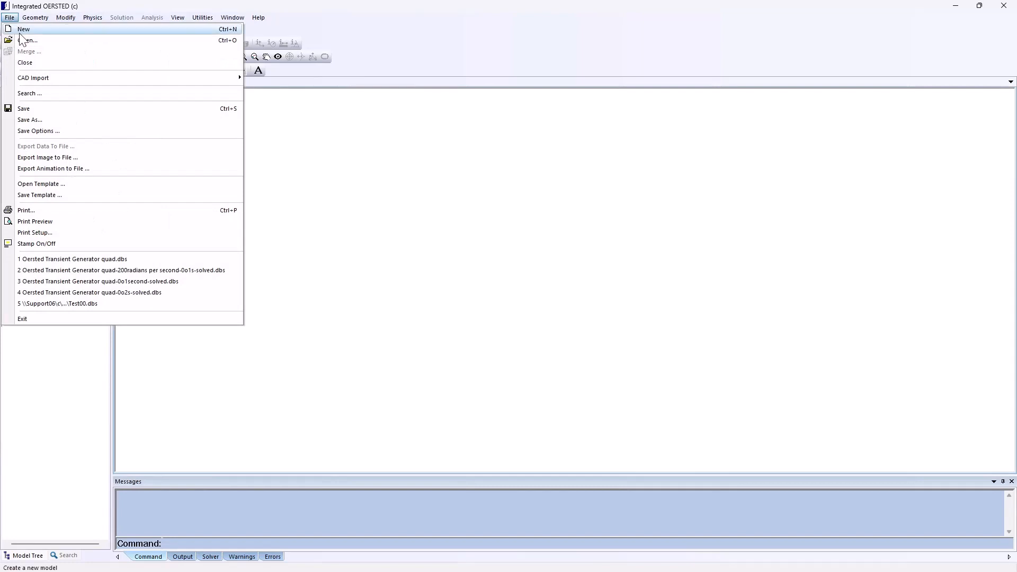
{"action": "mouse_move", "coordinate": [33, 82]}
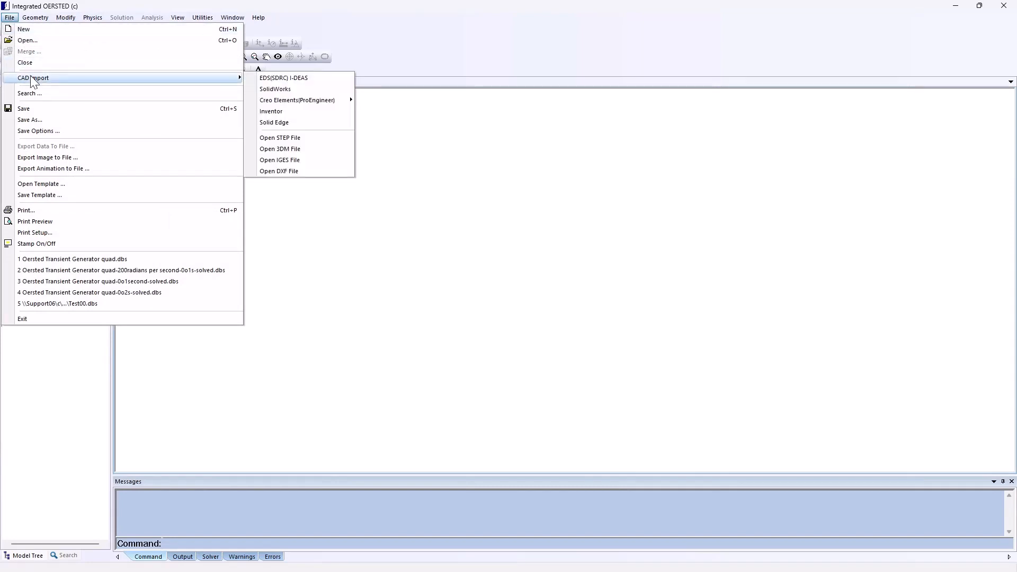
{"action": "left_click", "coordinate": [304, 139]}
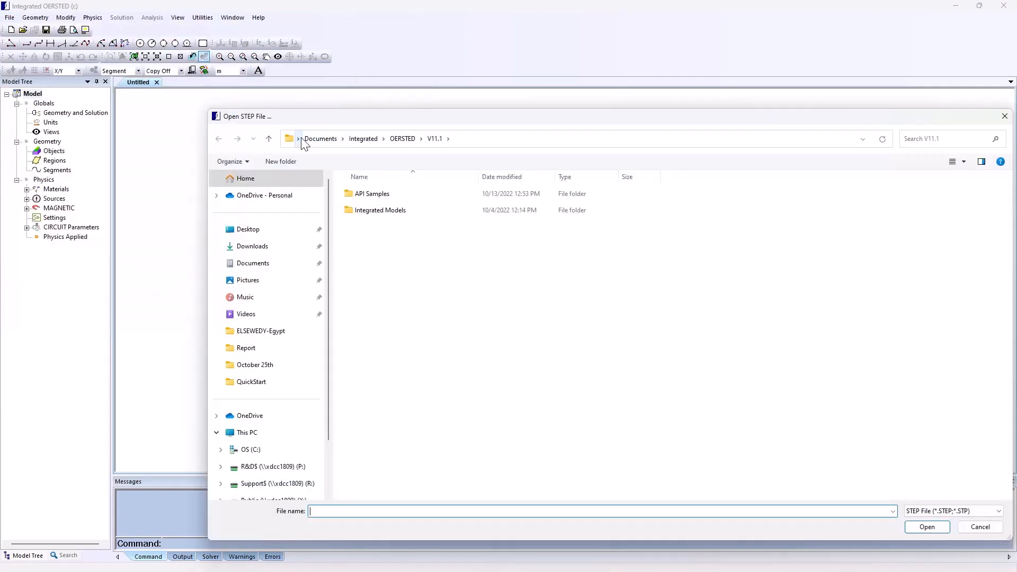
{"action": "double_click", "coordinate": [369, 212]}
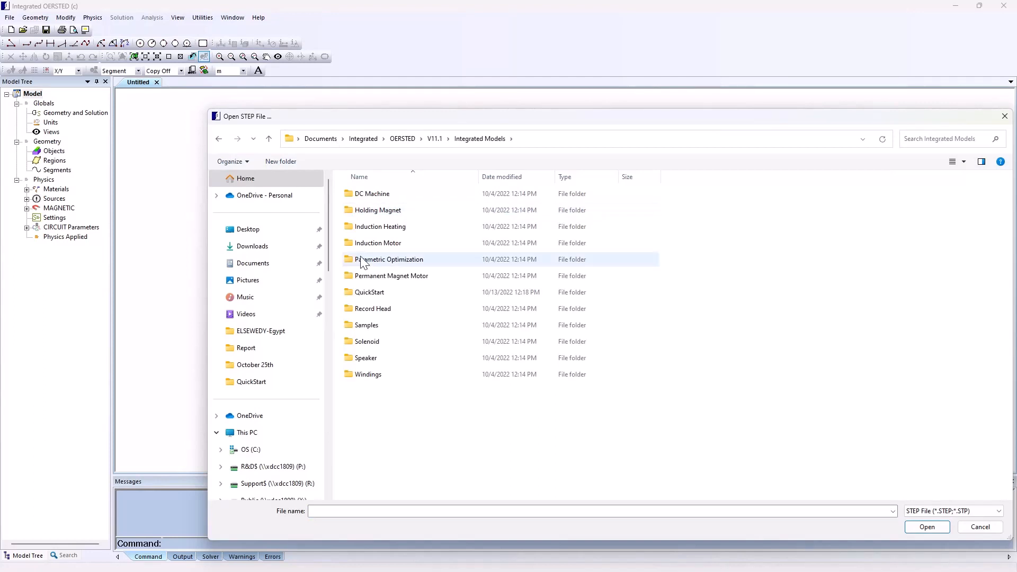
{"action": "double_click", "coordinate": [362, 293]}
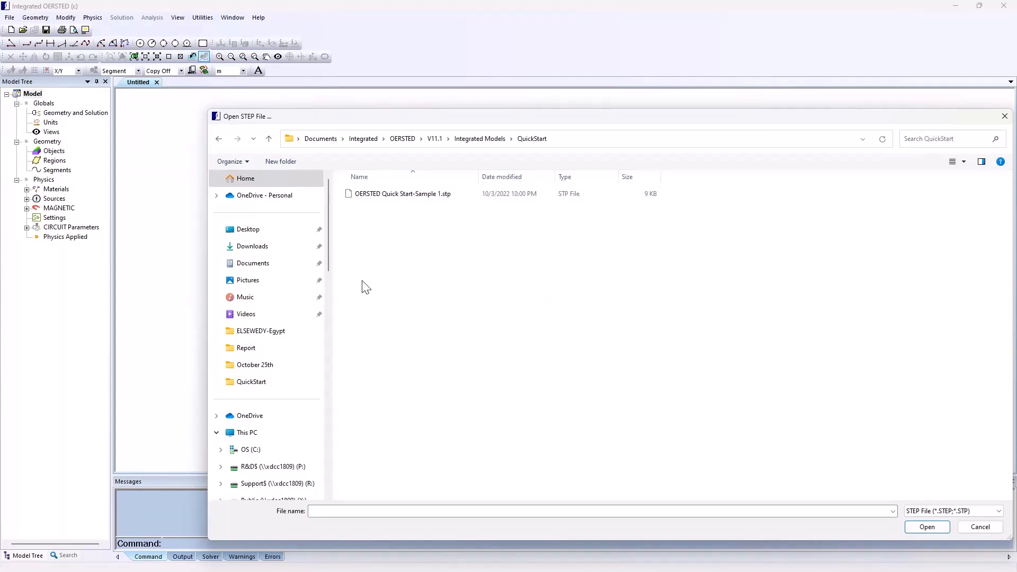
{"action": "left_click", "coordinate": [401, 196]}
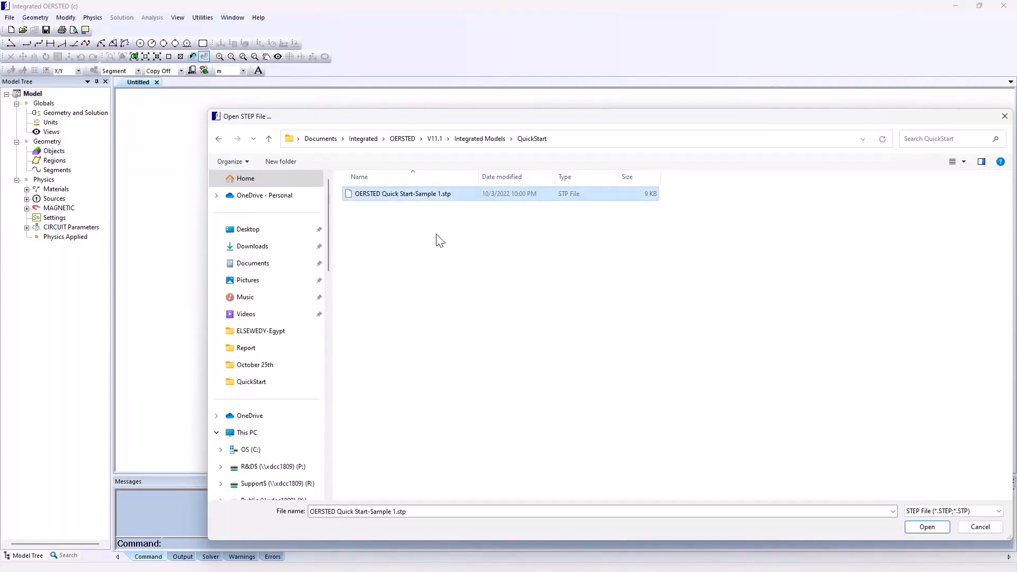
{"action": "left_click", "coordinate": [915, 528]}
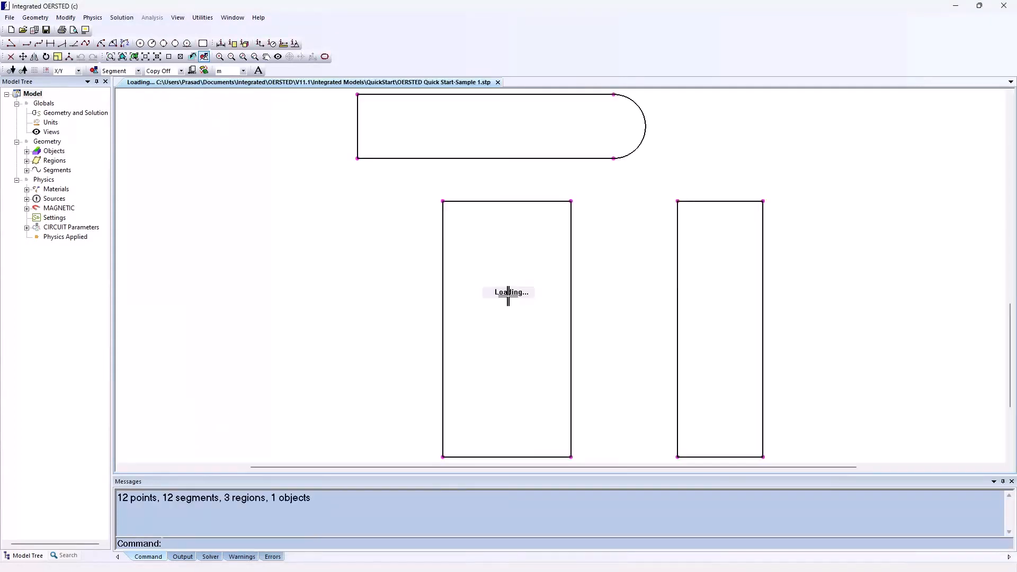
Set the model's length unit to mm.
{"action": "left_click_drag", "start_coordinate": [117, 498], "coordinate": [317, 512]}
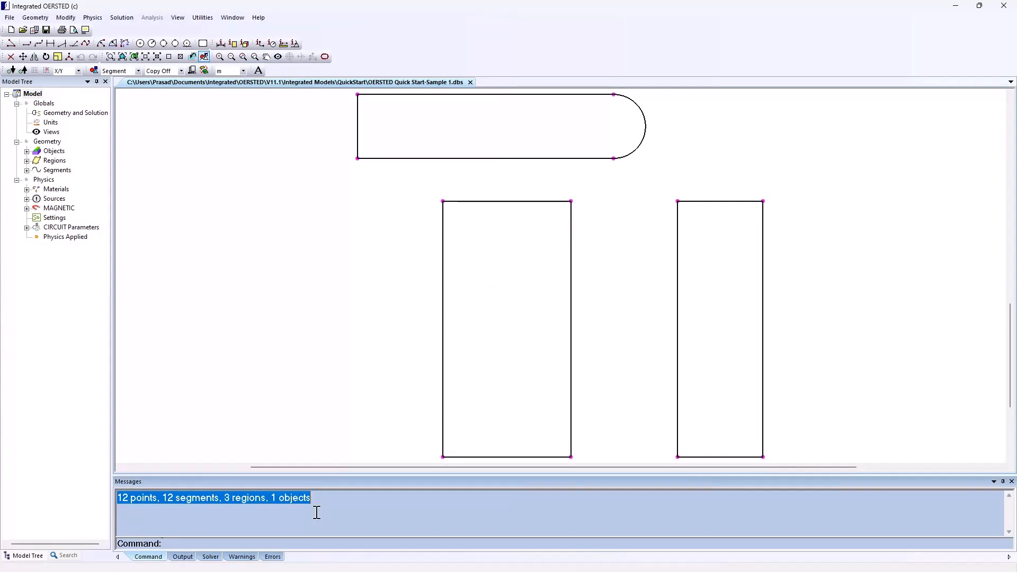
{"action": "left_click", "coordinate": [301, 347]}
{"action": "left_click", "coordinate": [244, 71]}
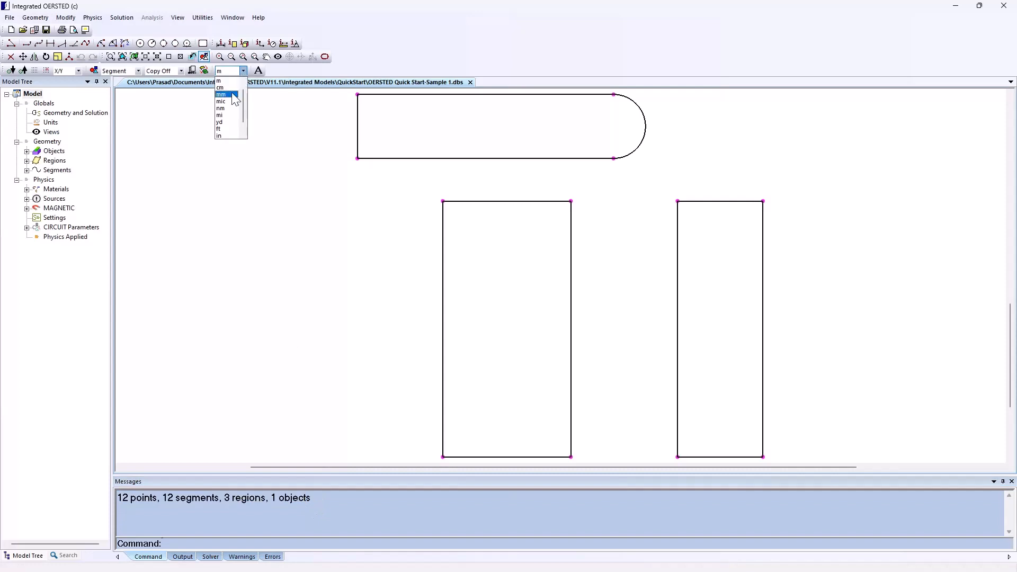
{"action": "left_click", "coordinate": [227, 95]}
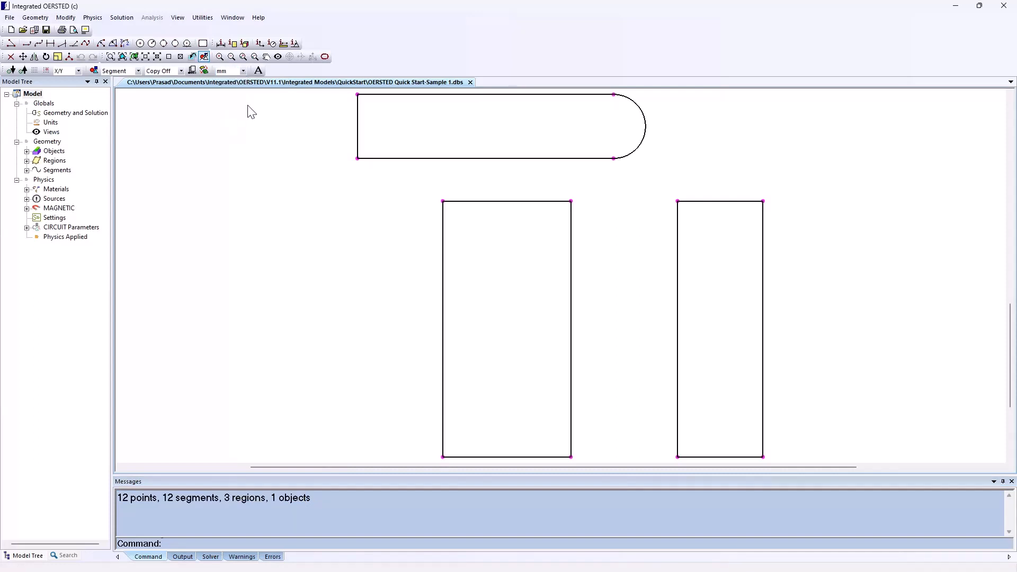
Create two additional geometry objects alongside the imported product-name object.
{"action": "left_click", "coordinate": [36, 17]}
{"action": "left_click", "coordinate": [64, 174]}
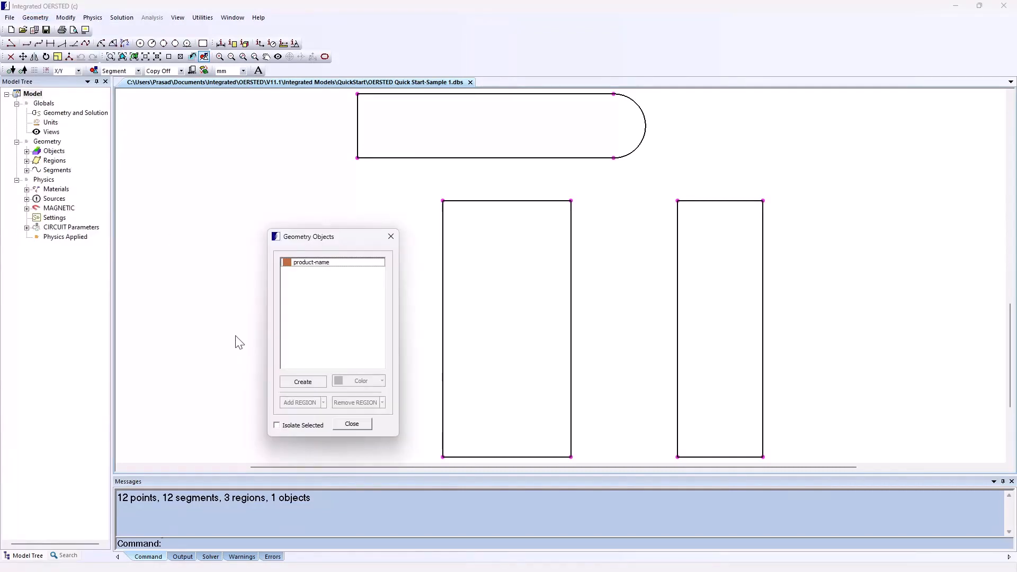
{"action": "left_click", "coordinate": [291, 383]}
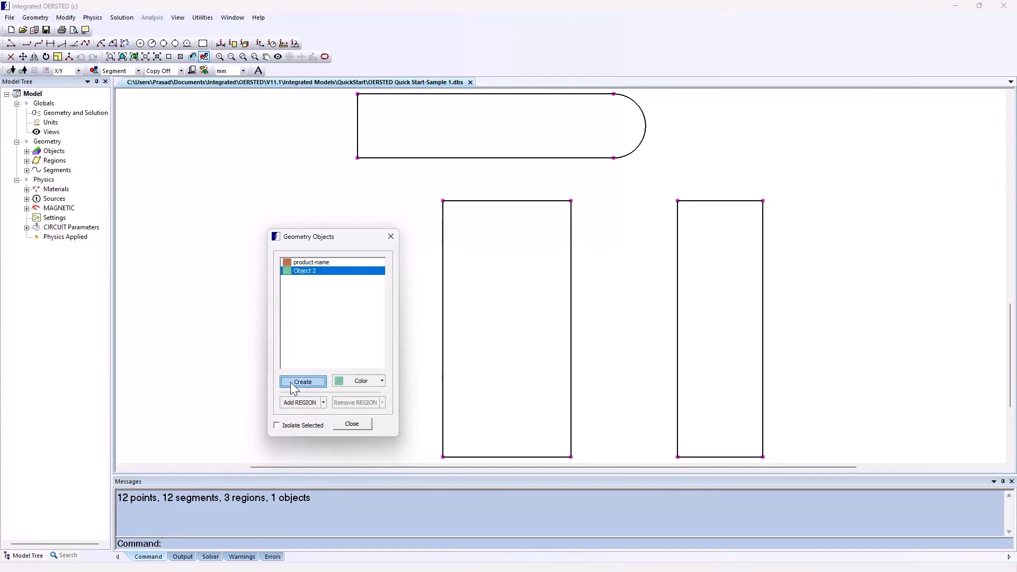
{"action": "left_click", "coordinate": [290, 383]}
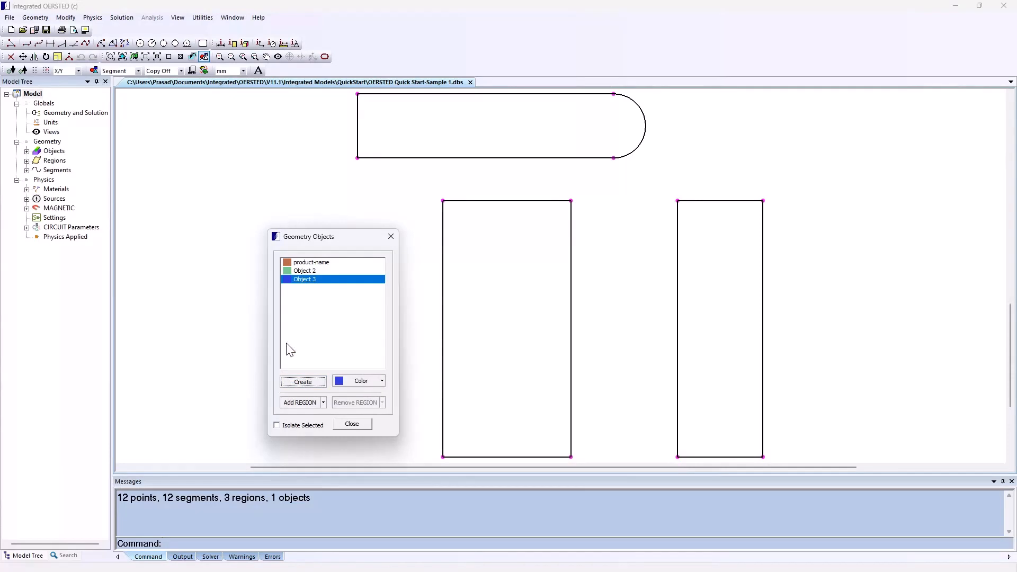
Rename the product-name geometry object as Disk.
{"action": "right_click", "coordinate": [310, 263]}
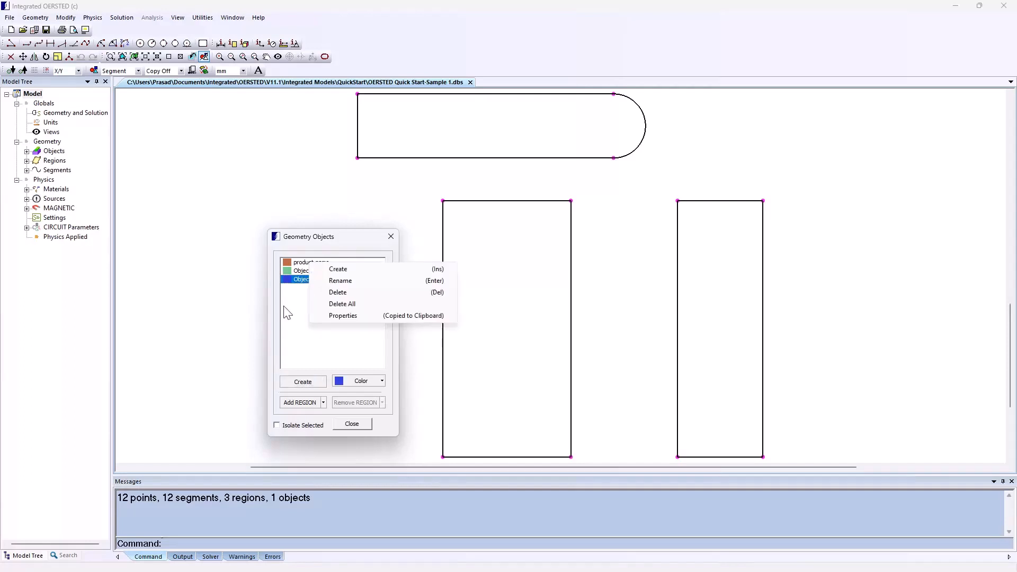
{"action": "left_click", "coordinate": [334, 282]}
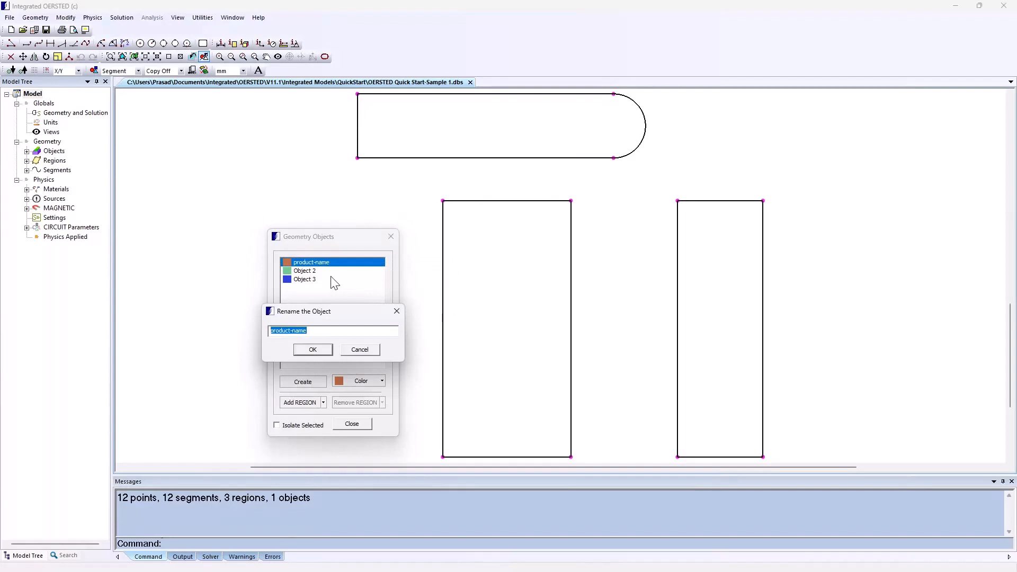
{"action": "type", "text": "Disk"}
{"action": "left_click", "coordinate": [321, 349]}
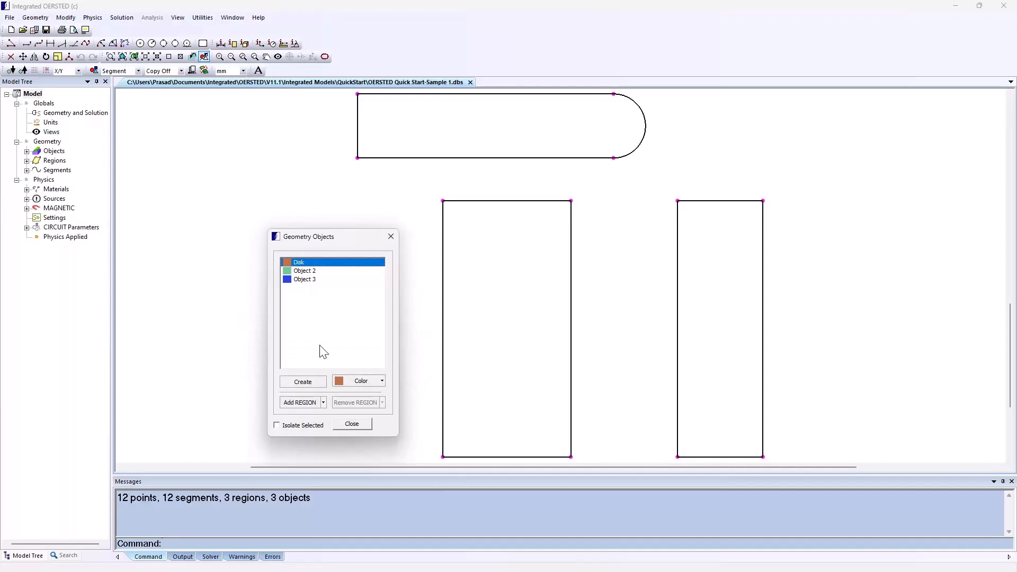
Rename the geometry object Object 2 as Inner Coil.
{"action": "right_click", "coordinate": [318, 271]}
{"action": "left_click", "coordinate": [342, 293]}
{"action": "type", "text": "I"}
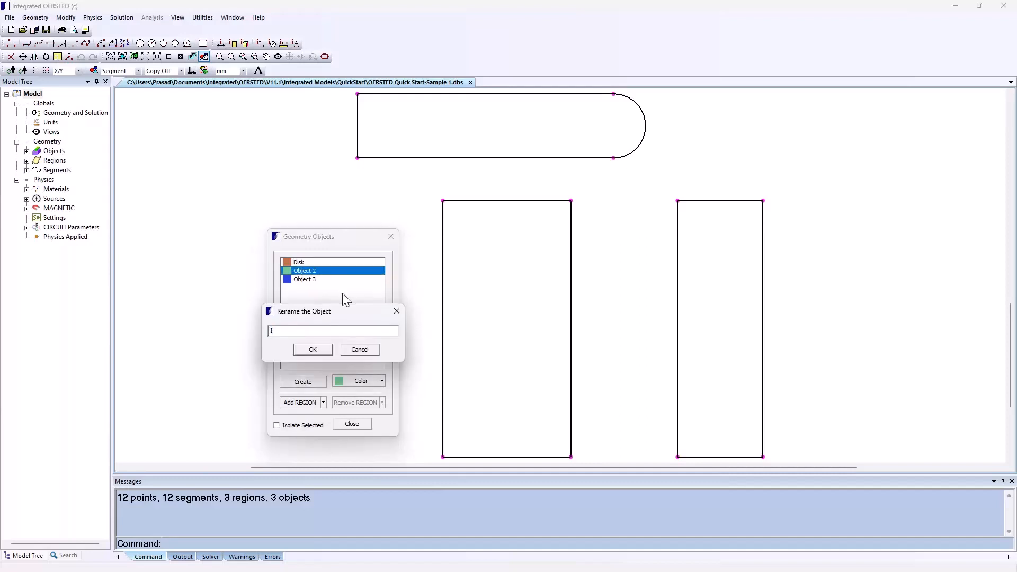
{"action": "type", "text": "nner Coil"}
{"action": "left_click", "coordinate": [313, 350]}
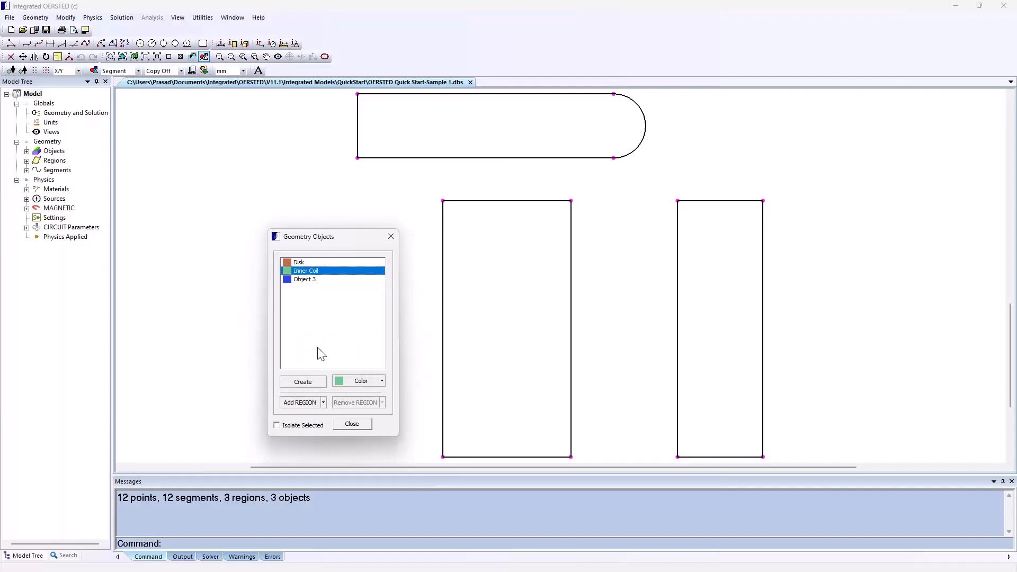
Rename the geometry object Object 3 as Outer Coil.
{"action": "right_click", "coordinate": [298, 282]}
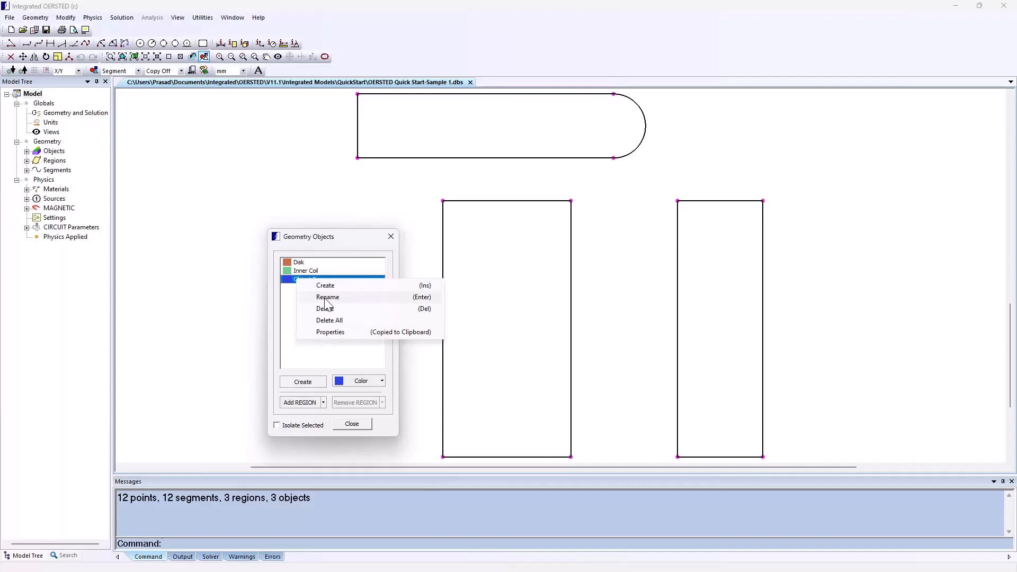
{"action": "left_click", "coordinate": [327, 298]}
{"action": "type", "text": "O"}
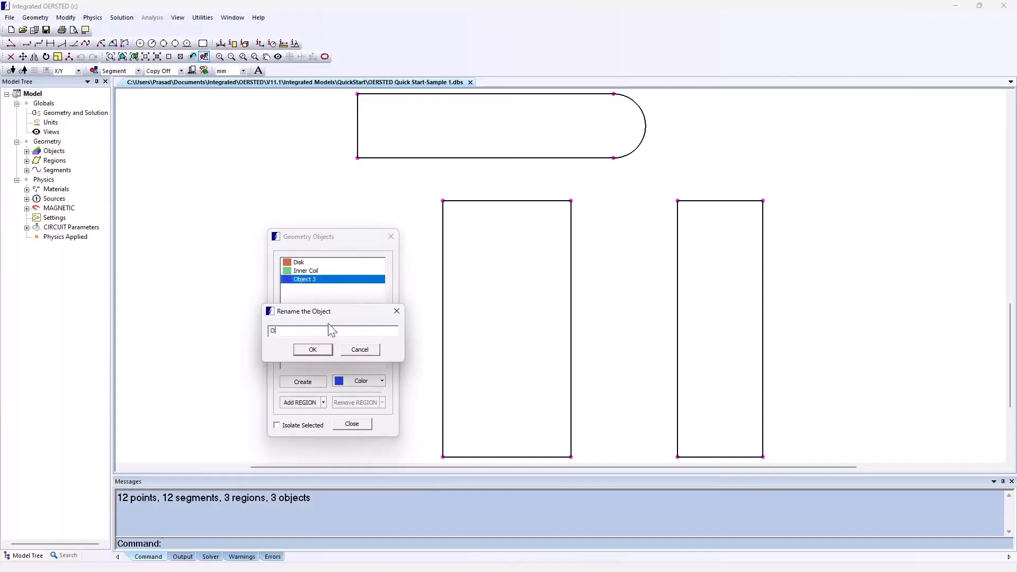
{"action": "type", "text": "uter Coil"}
{"action": "left_click", "coordinate": [321, 353]}
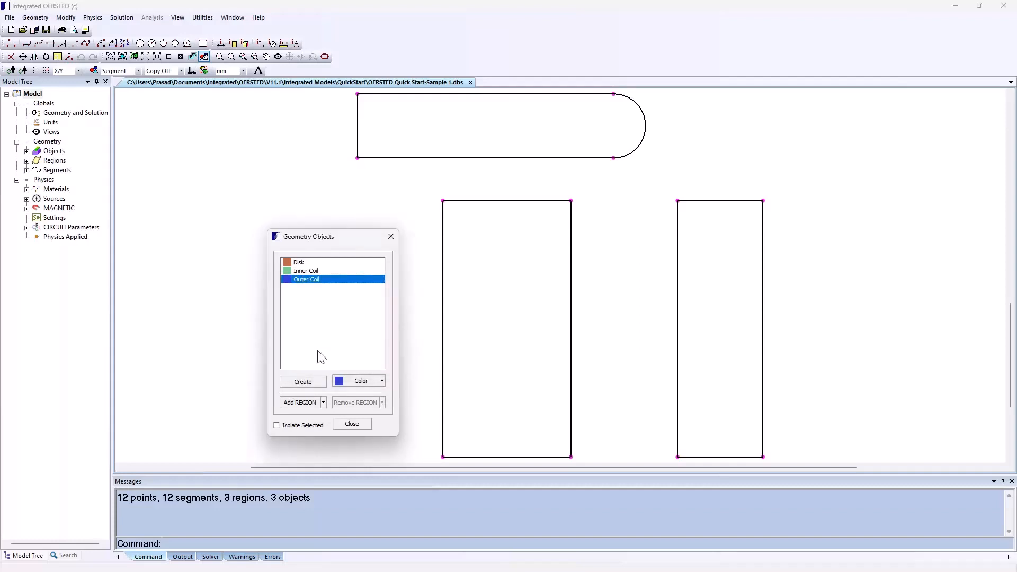
Add the horizontal region with the rounded end to the Disk object.
{"action": "left_click", "coordinate": [298, 263]}
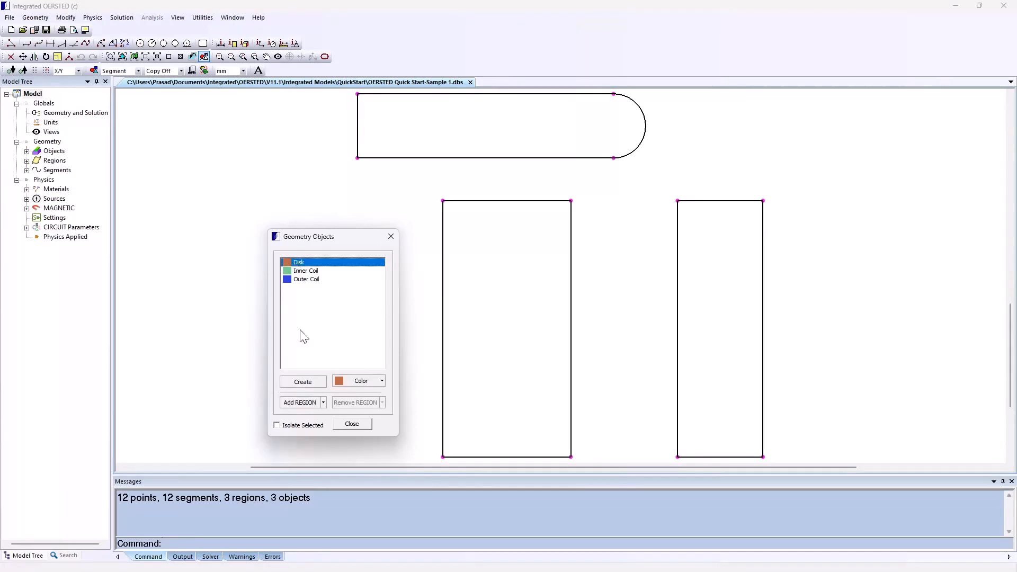
{"action": "left_click", "coordinate": [298, 400]}
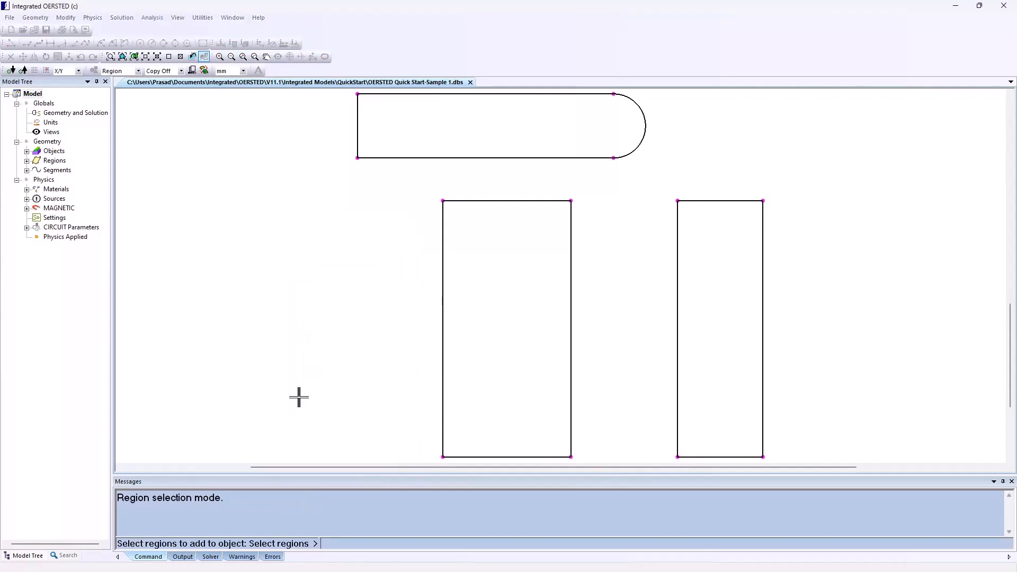
{"action": "left_click", "coordinate": [386, 151]}
{"action": "right_click", "coordinate": [325, 216]}
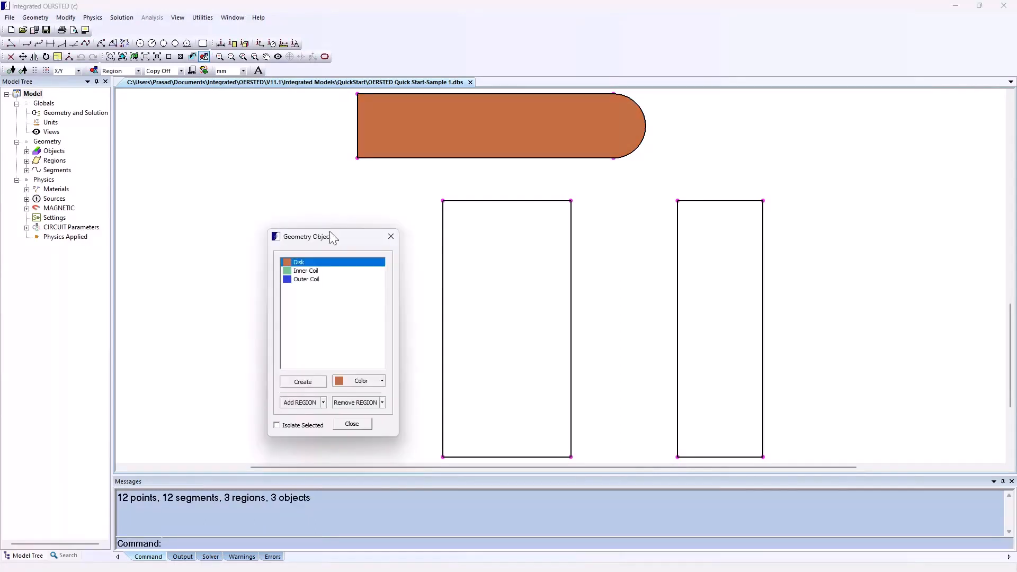
Add the wider vertical rectangular region to the Inner Coil object.
{"action": "left_click", "coordinate": [310, 272]}
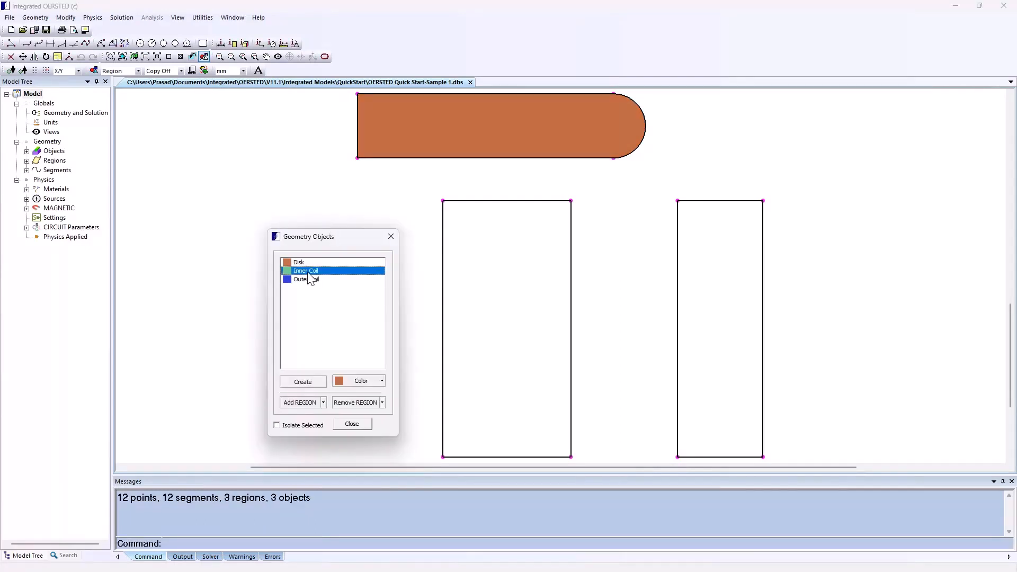
{"action": "left_click", "coordinate": [292, 401]}
{"action": "left_click", "coordinate": [457, 301]}
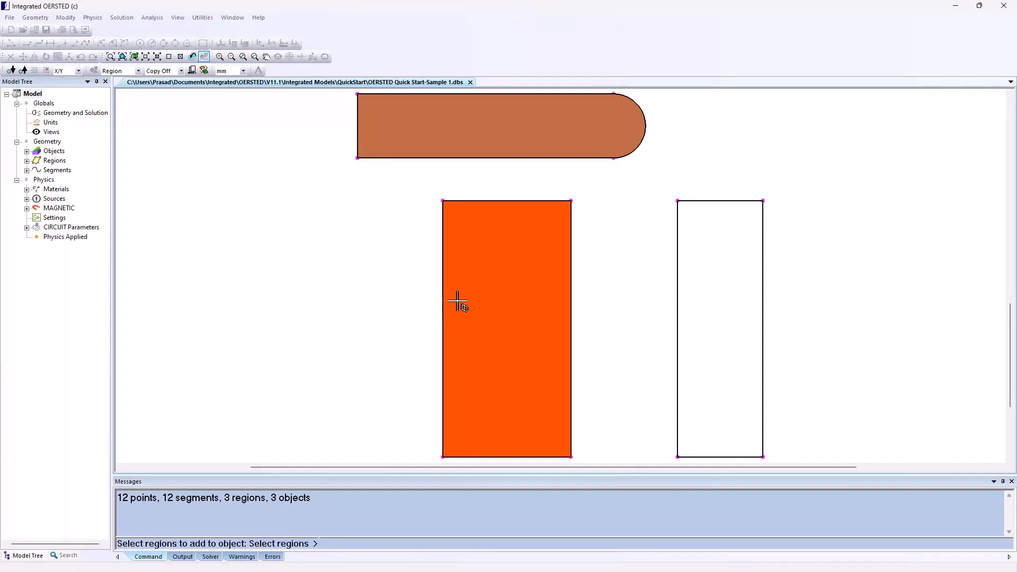
{"action": "right_click", "coordinate": [457, 302]}
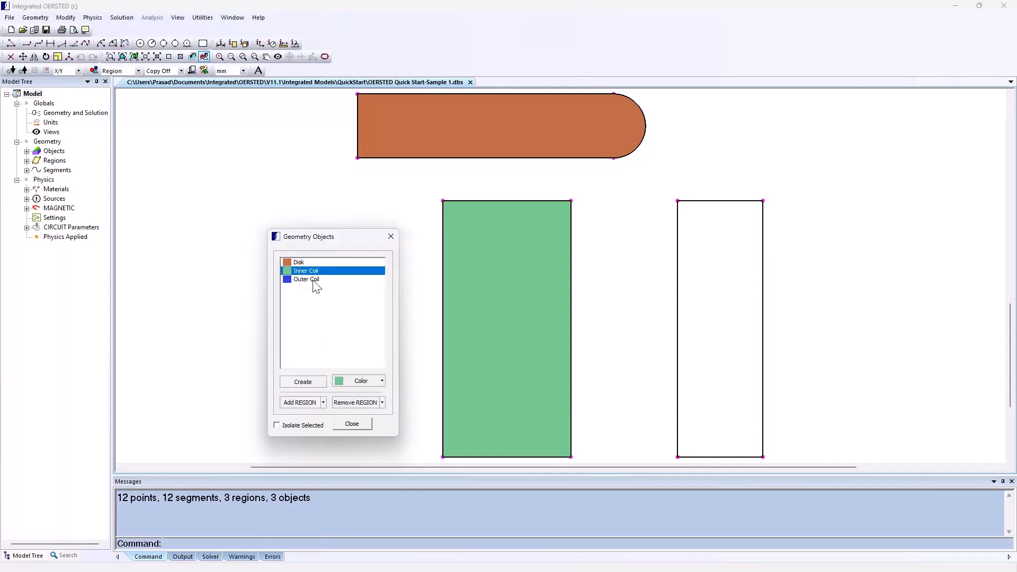
Add the narrower vertical rectangular region to the Outer Coil object and close the geometry objects dialog.
{"action": "left_click", "coordinate": [313, 280]}
{"action": "left_click", "coordinate": [293, 402]}
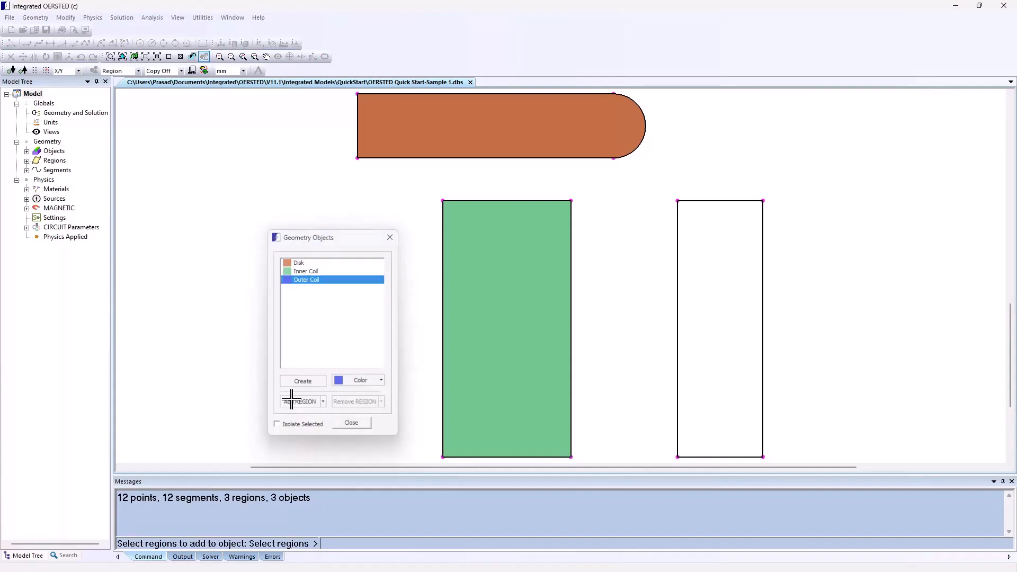
{"action": "left_click", "coordinate": [697, 313]}
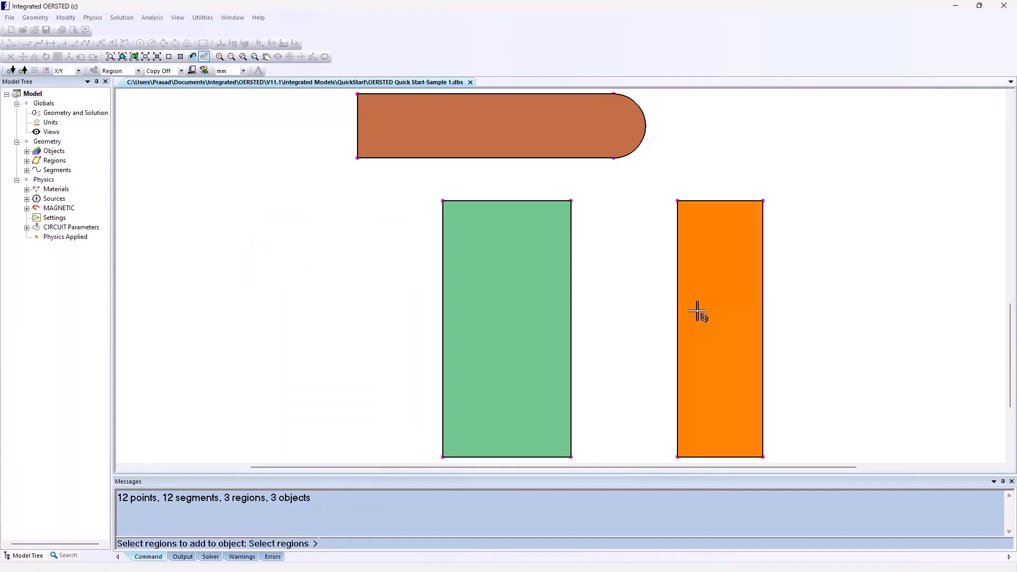
{"action": "key", "text": "Return"}
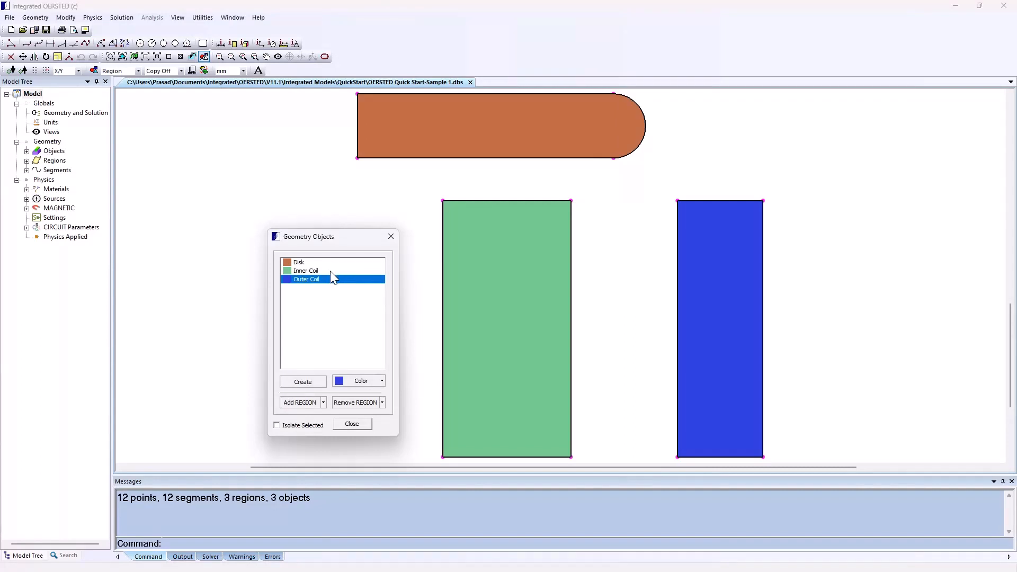
{"action": "left_click", "coordinate": [352, 424]}
Set the model type to Axisymmetric - Y-axis with the single-field Eddy-Current solution type.
{"action": "left_click", "coordinate": [93, 18]}
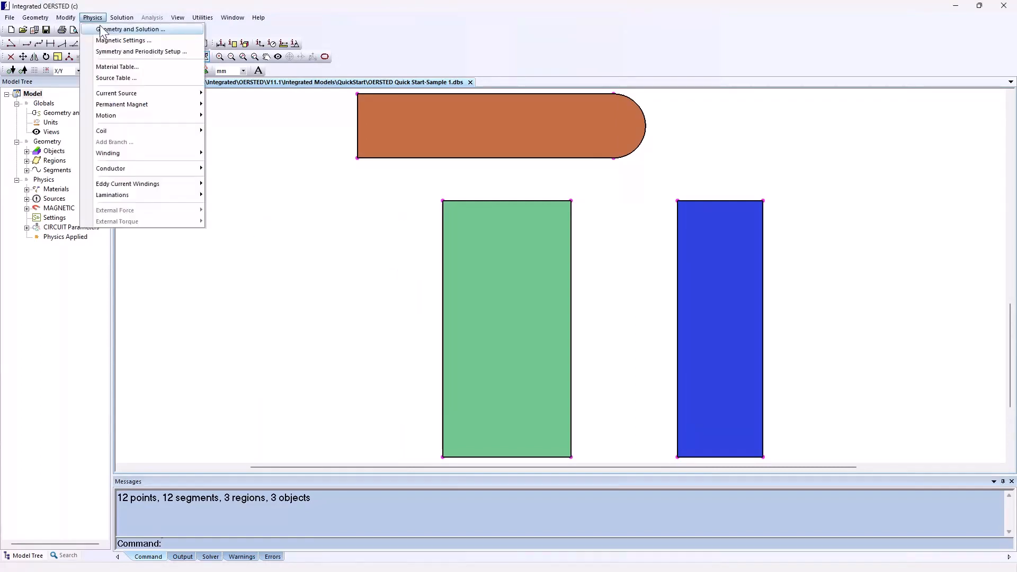
{"action": "left_click", "coordinate": [99, 30]}
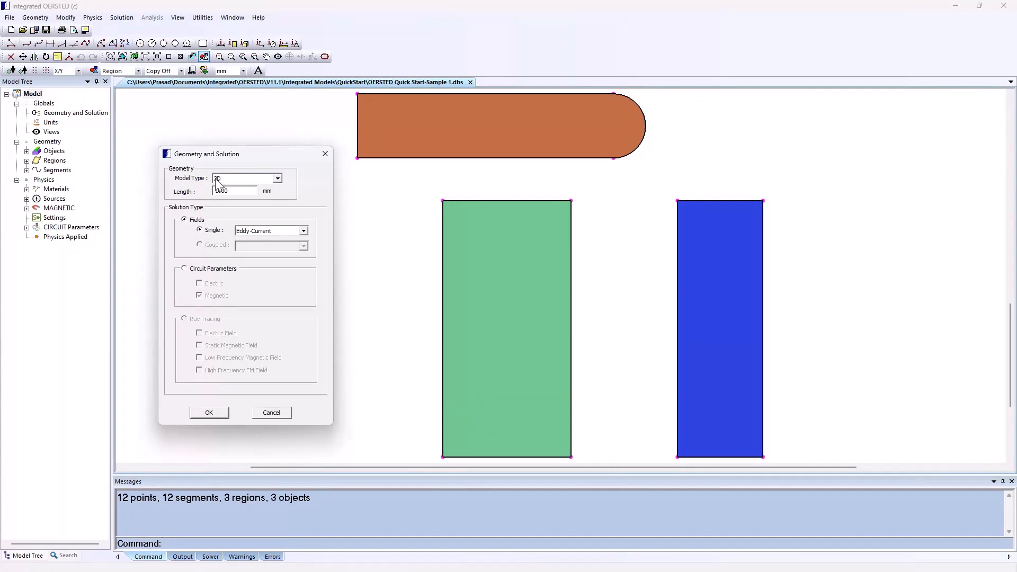
{"action": "left_click", "coordinate": [275, 179]}
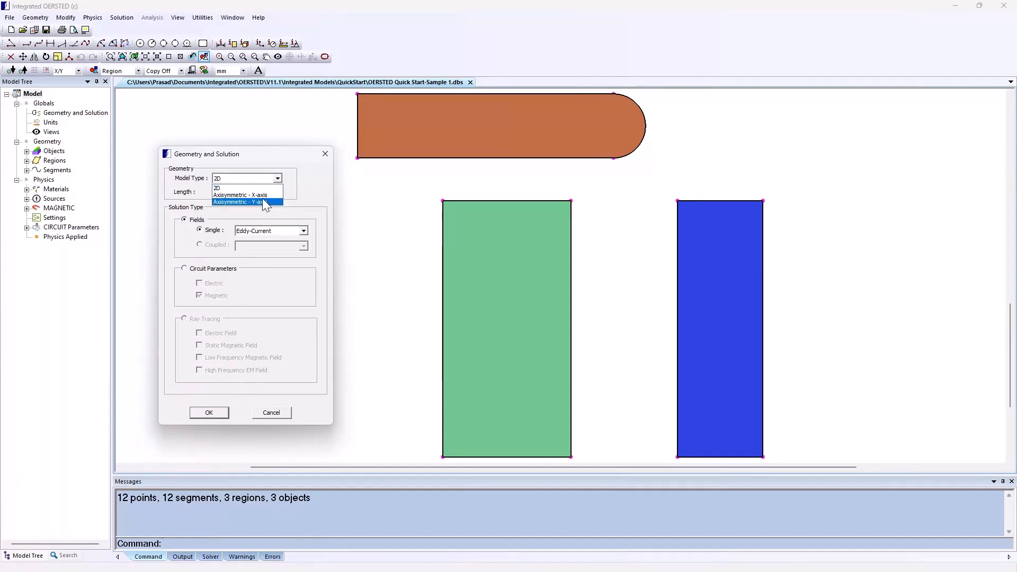
{"action": "left_click", "coordinate": [263, 202]}
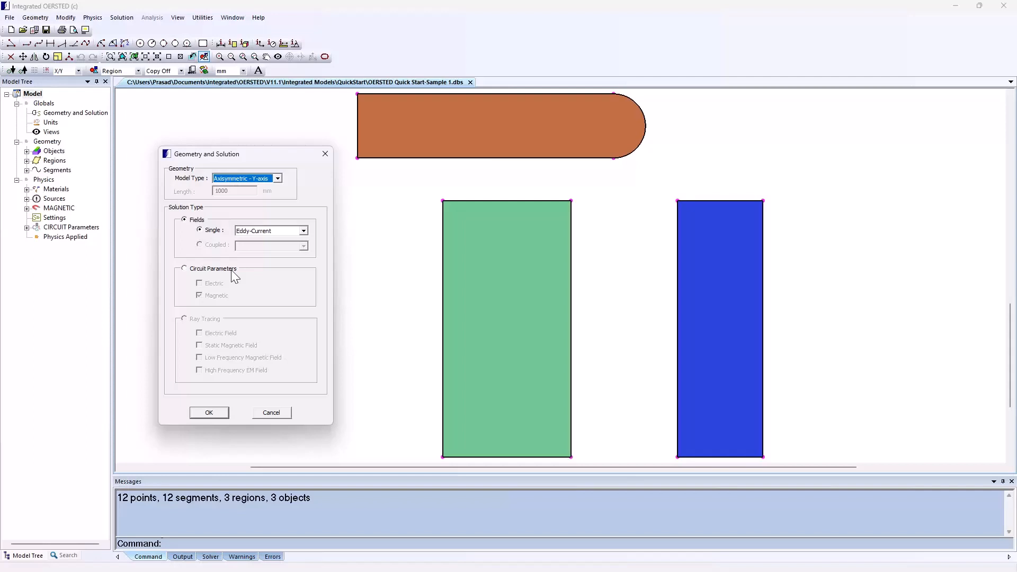
{"action": "left_click", "coordinate": [210, 413]}
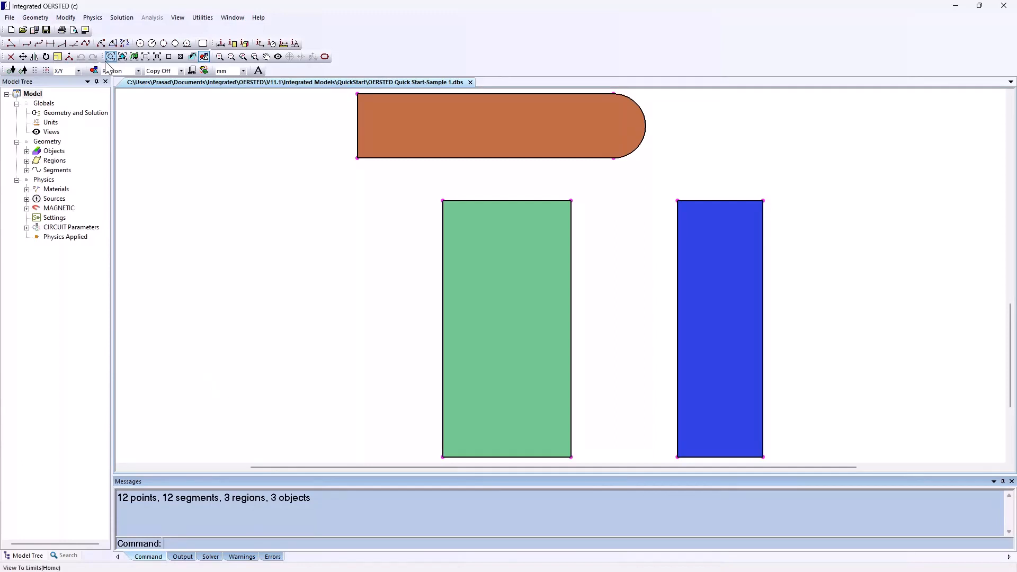
Accept the magnetic settings with Harmonic/Single frequency operation mode at 60 Hz.
{"action": "left_click", "coordinate": [93, 18]}
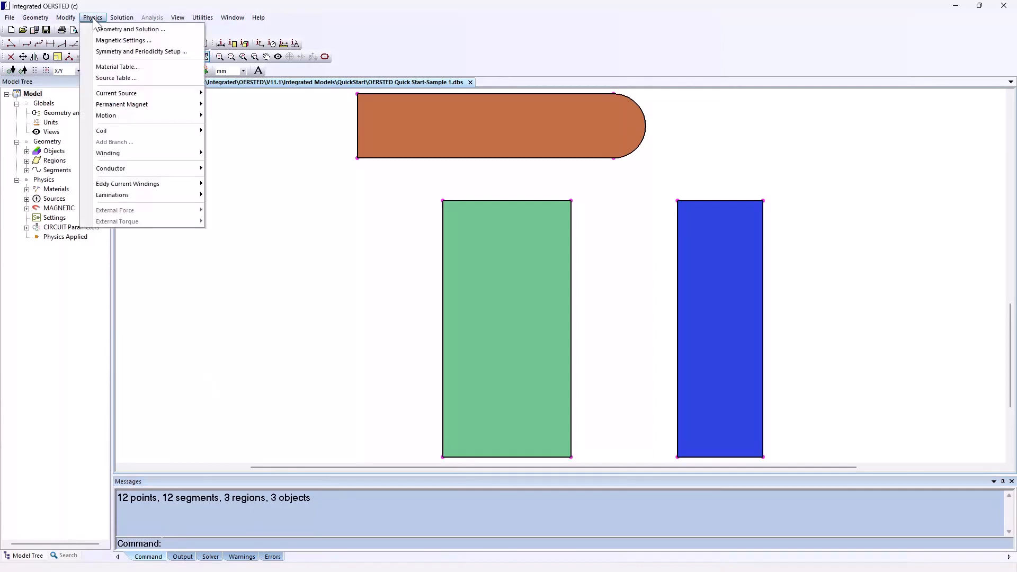
{"action": "left_click", "coordinate": [104, 41]}
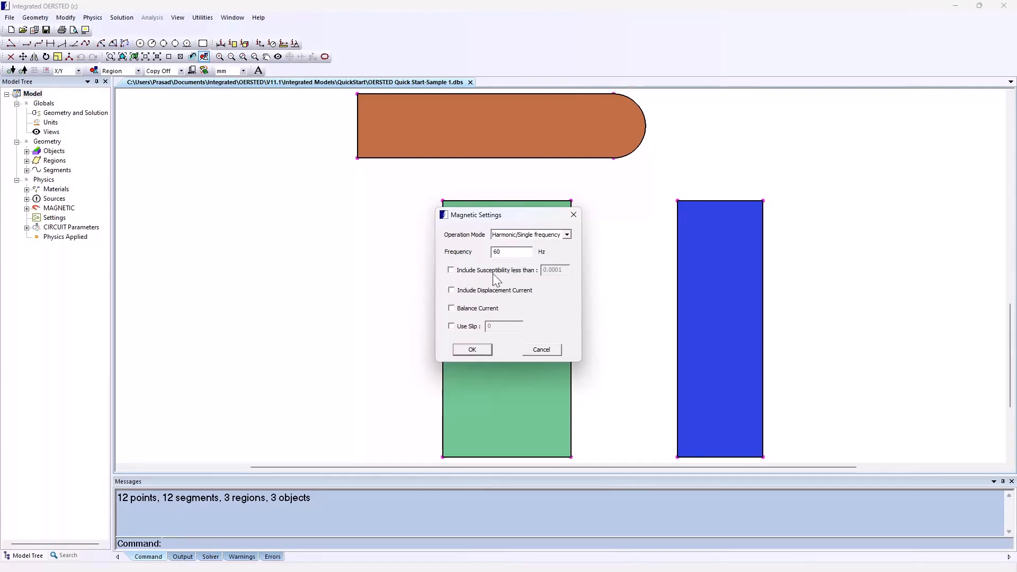
{"action": "left_click", "coordinate": [477, 348]}
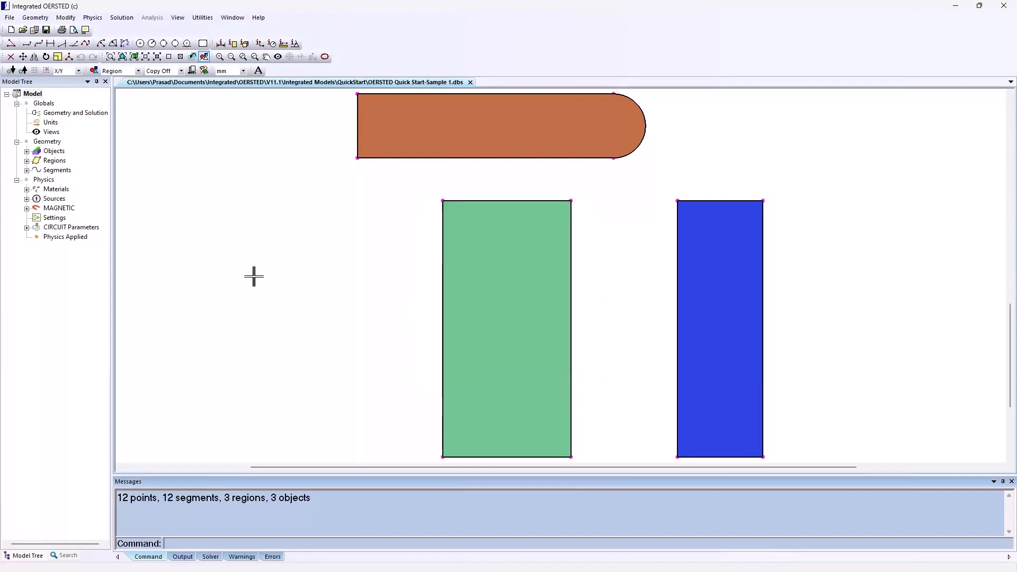
Assign the Aluminum (pure) material to the disk region and close the model materials.
{"action": "left_click", "coordinate": [98, 19]}
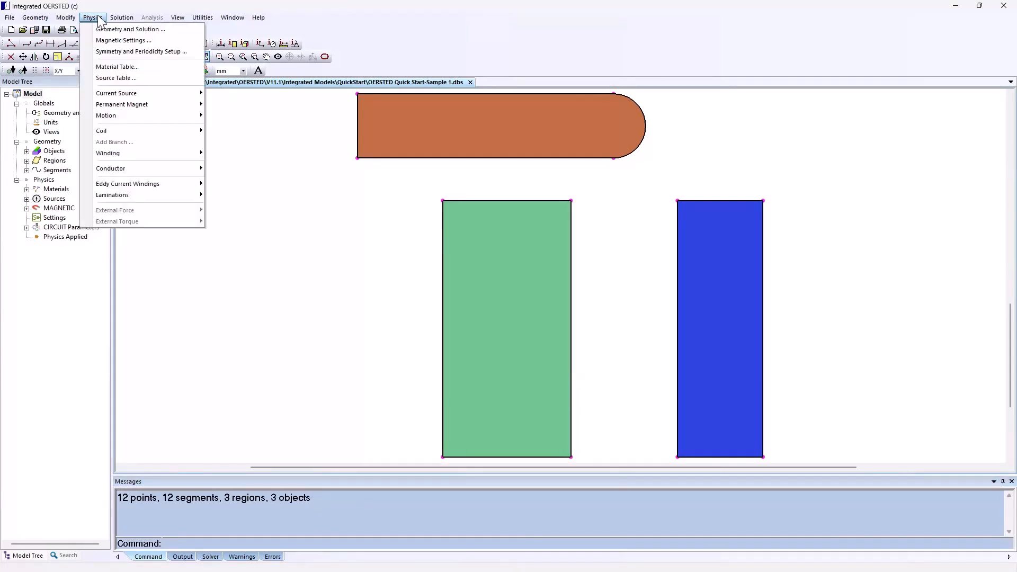
{"action": "left_click", "coordinate": [112, 68]}
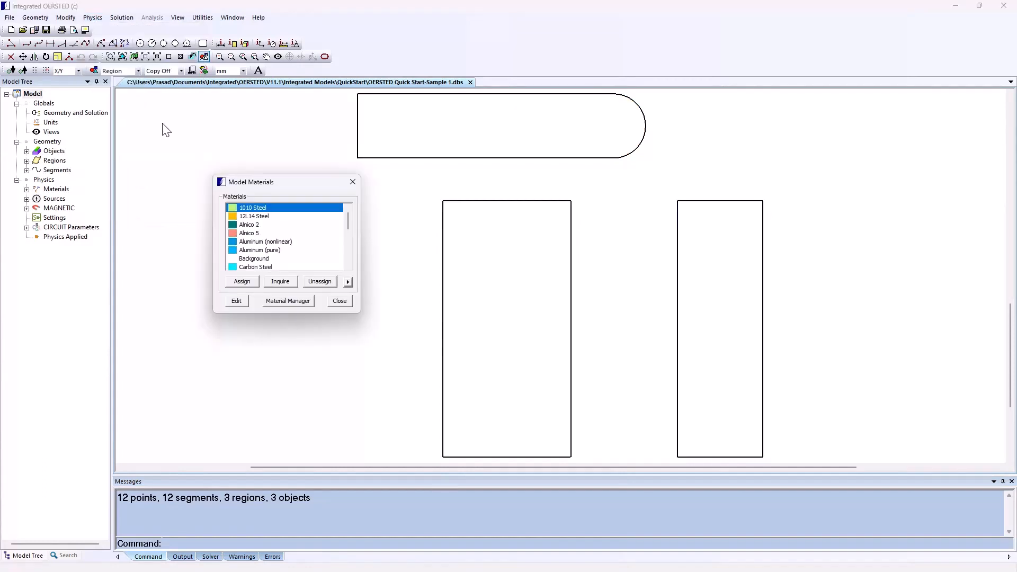
{"action": "left_click", "coordinate": [259, 251]}
{"action": "left_click", "coordinate": [242, 281]}
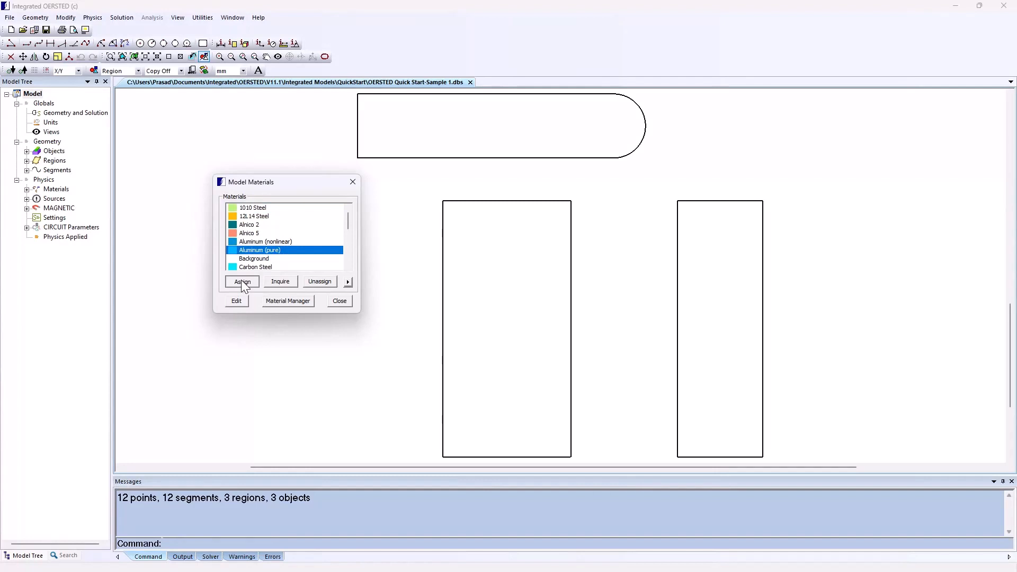
{"action": "left_click", "coordinate": [372, 163]}
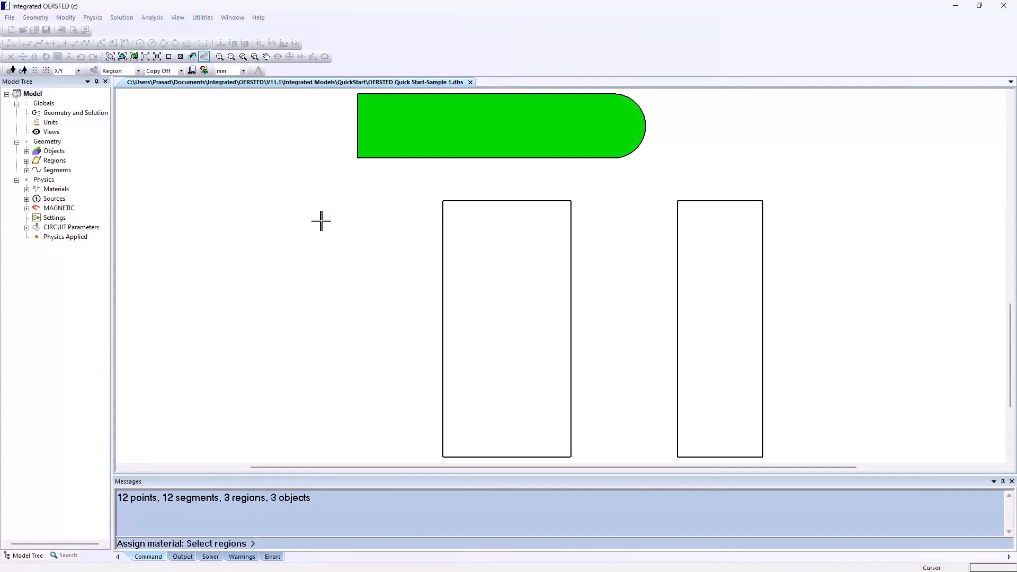
{"action": "right_click", "coordinate": [296, 228]}
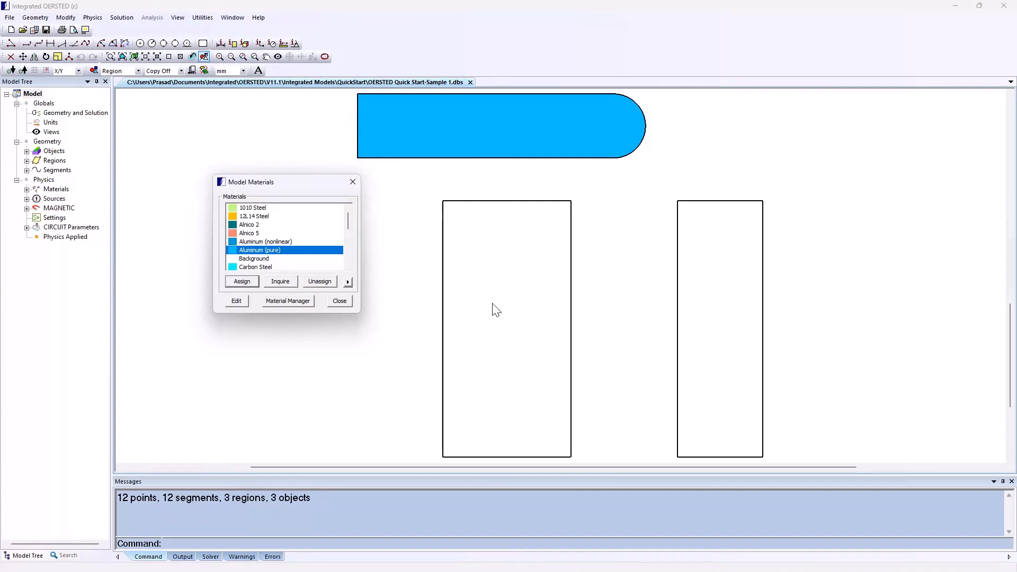
{"action": "left_click", "coordinate": [252, 260]}
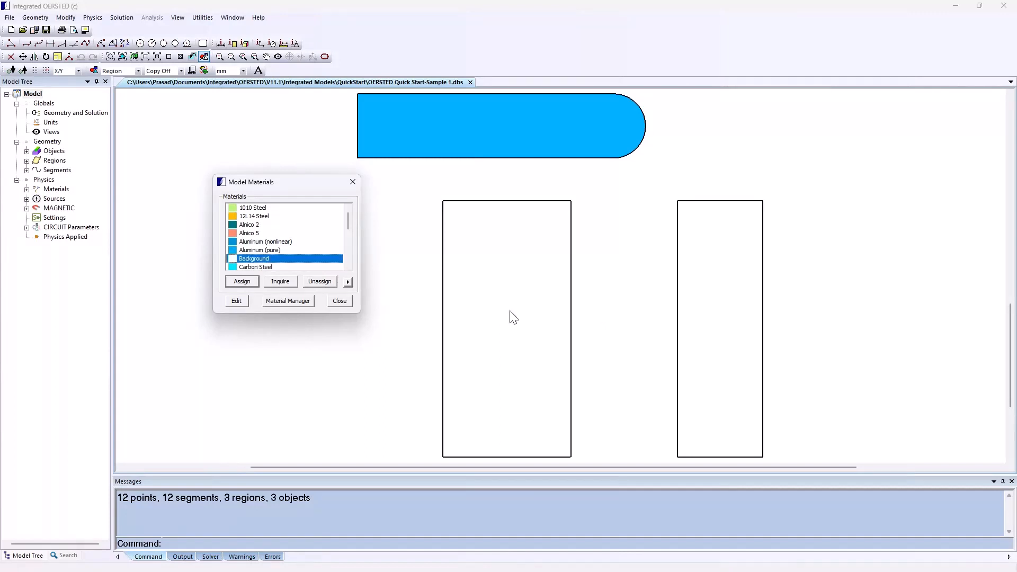
{"action": "left_click", "coordinate": [340, 301]}
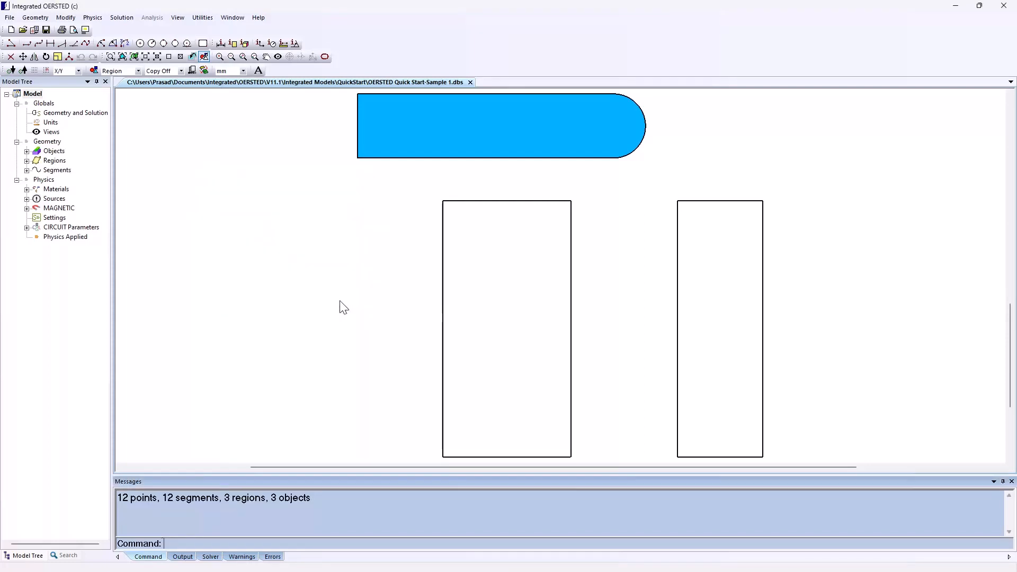
Add a Volume Total current source with the static value disabled and the phasor amplitude set to 9180 A.
{"action": "left_click", "coordinate": [92, 18]}
{"action": "mouse_move", "coordinate": [132, 100]}
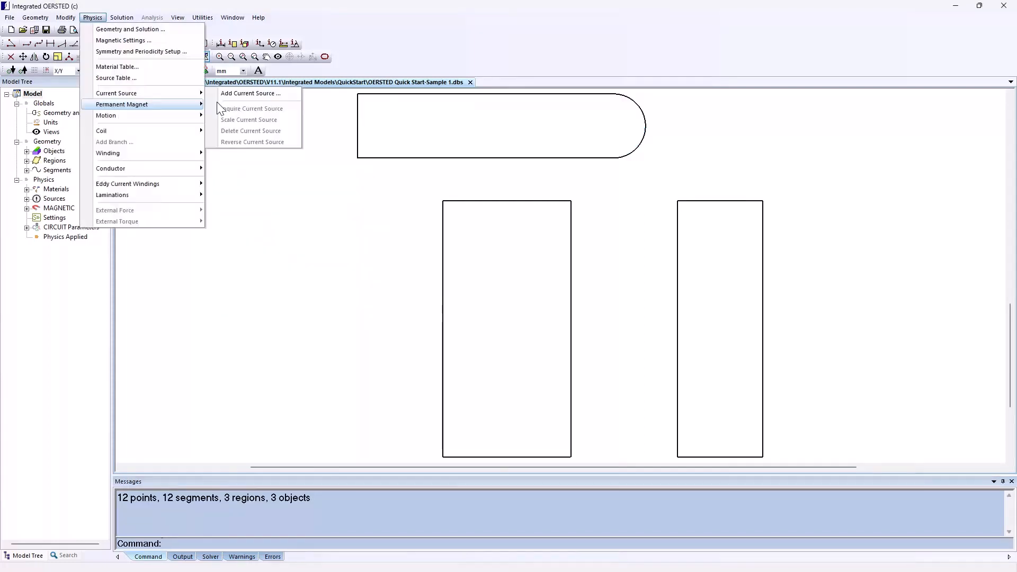
{"action": "left_click", "coordinate": [217, 101]}
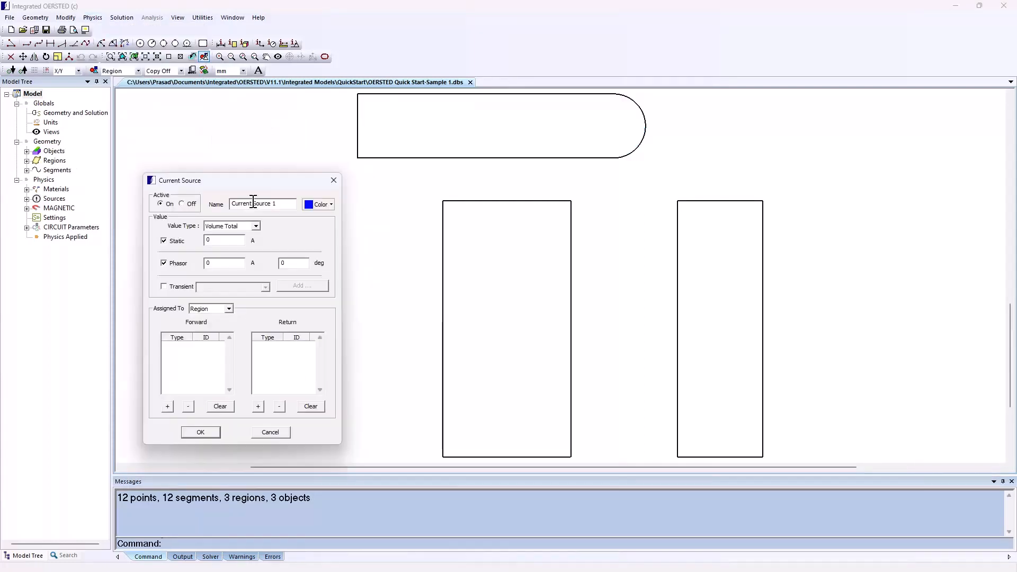
{"action": "left_click", "coordinate": [164, 241]}
{"action": "type", "text": "0"}
{"action": "key", "text": "BackSpace"}
{"action": "type", "text": "9"}
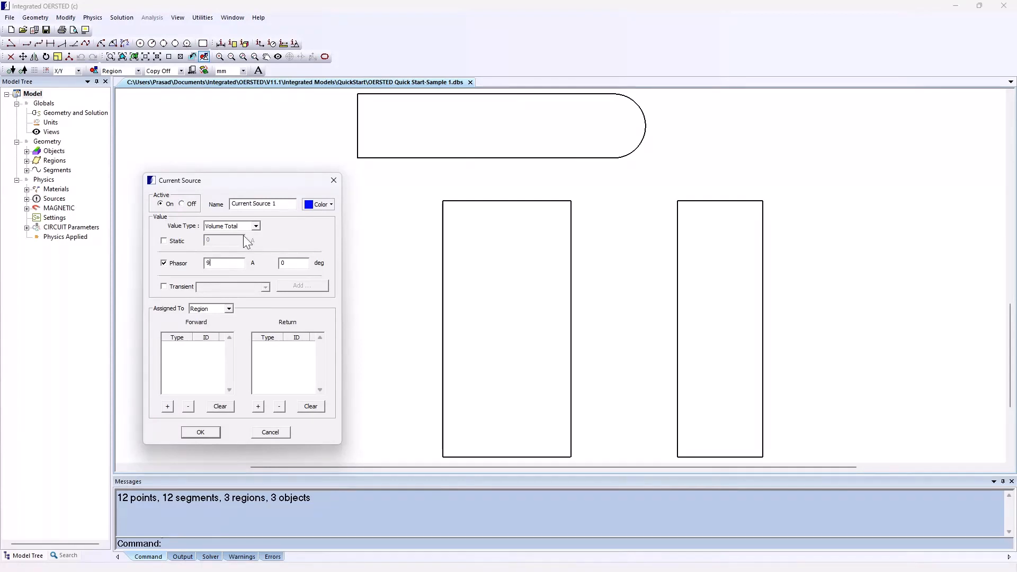
{"action": "type", "text": "18"}
Assign the 9180 A source to the outer coil region as forward current and accept the source.
{"action": "left_click", "coordinate": [168, 406]}
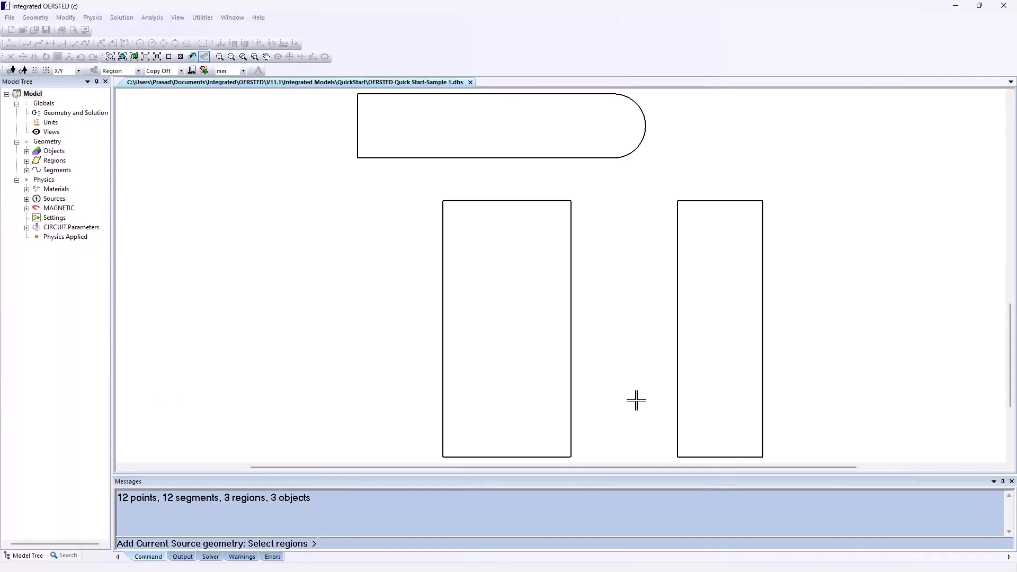
{"action": "left_click", "coordinate": [677, 366]}
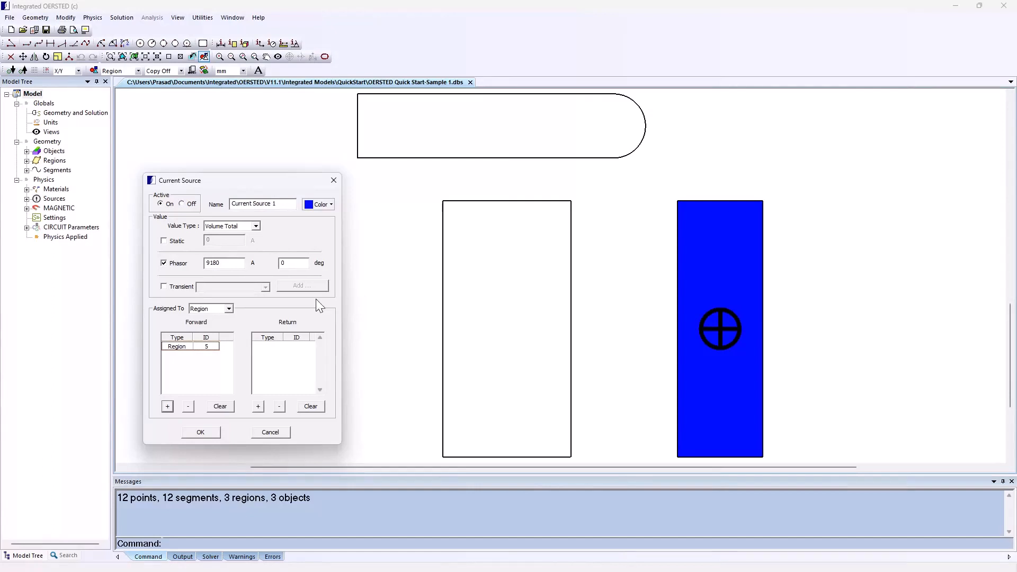
{"action": "left_click", "coordinate": [204, 431]}
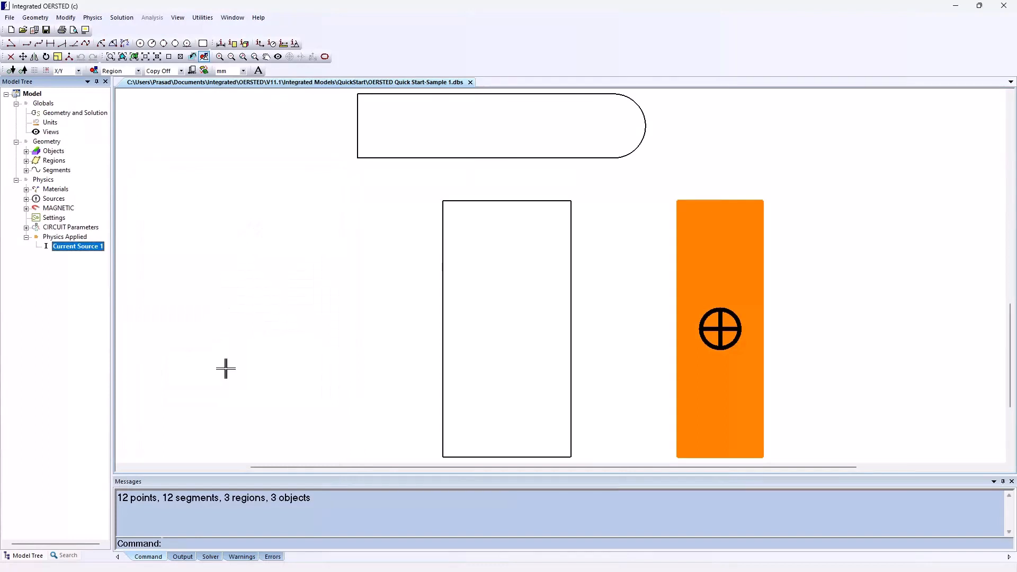
Add a second current source with a phasor of 18360 A at 180 degrees.
{"action": "left_click", "coordinate": [93, 17]}
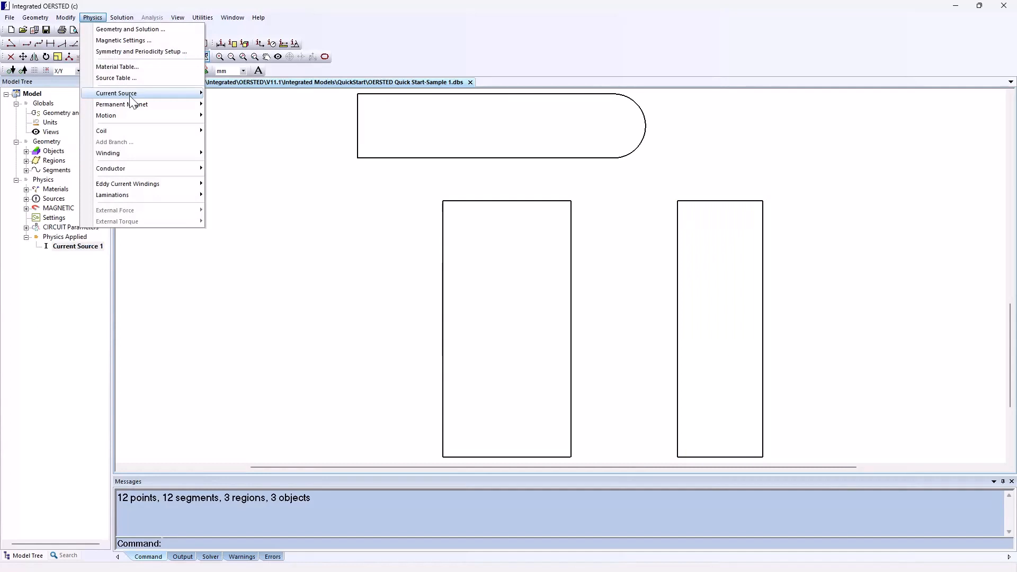
{"action": "mouse_move", "coordinate": [183, 97]}
{"action": "left_click", "coordinate": [223, 95]}
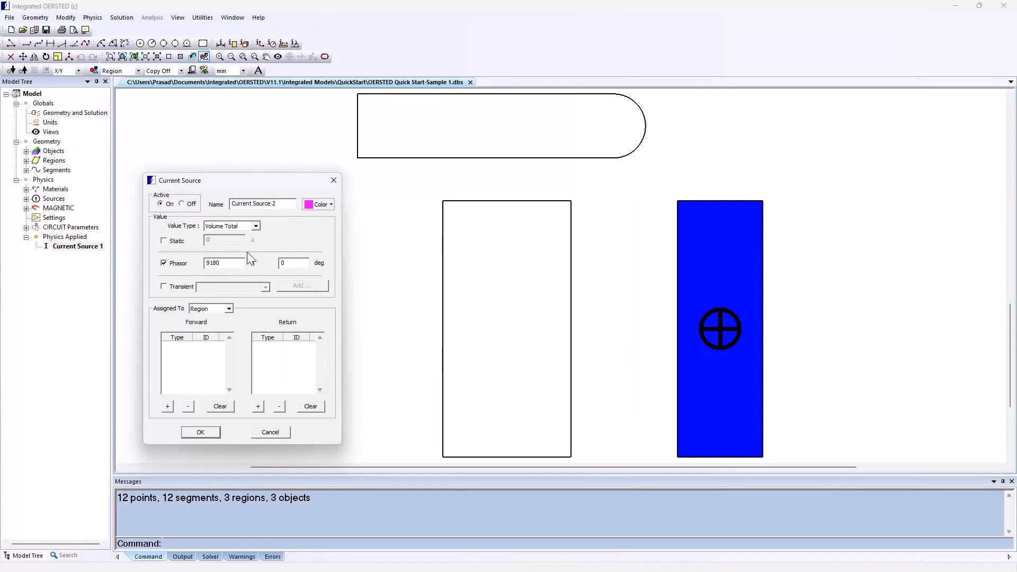
{"action": "key", "text": "BackSpace"}
{"action": "key", "text": "BackSpace"}
{"action": "key", "text": "BackSpace"}
{"action": "key", "text": "BackSpace"}
{"action": "type", "text": "1"}
{"action": "left_click", "coordinate": [292, 265]}
{"action": "type", "text": "180"}
Assign the second current source to the inner coil region as forward current and accept the source.
{"action": "left_click", "coordinate": [168, 407]}
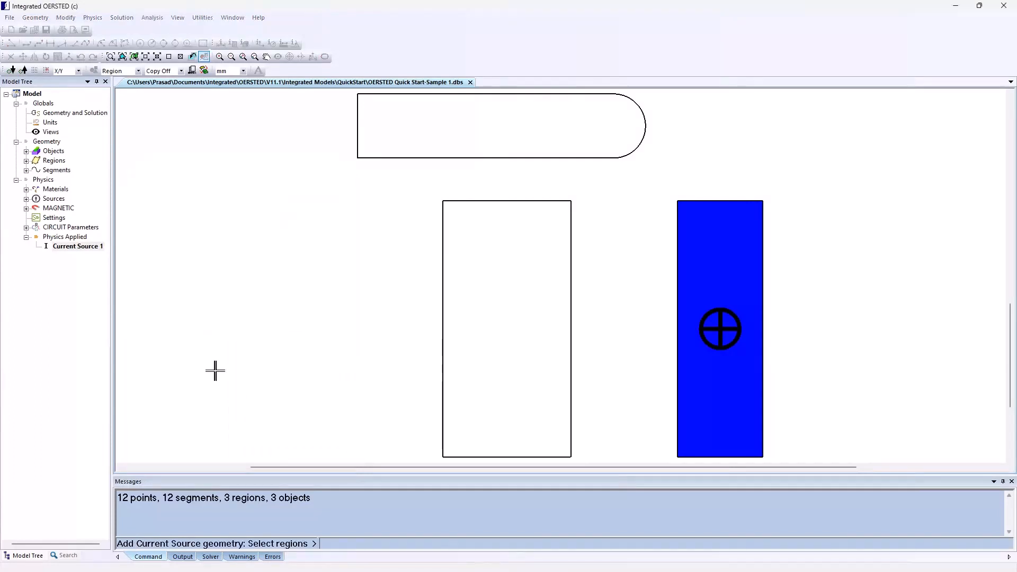
{"action": "left_click", "coordinate": [470, 334]}
{"action": "right_click", "coordinate": [471, 334]}
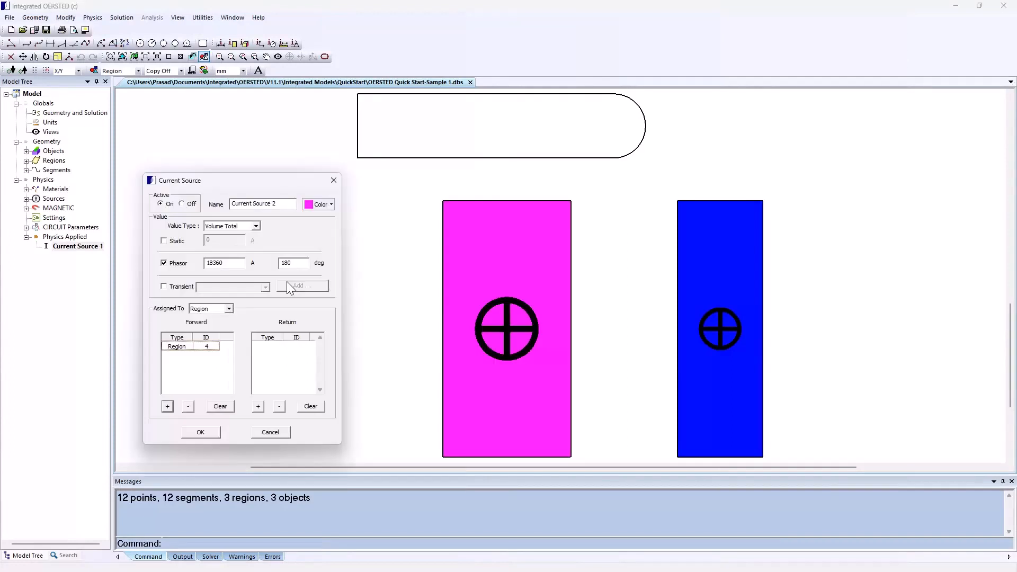
{"action": "left_click", "coordinate": [202, 432]}
Define a new B-Field arrow plot on a plane with Medium Density grid and Solid presentation.
{"action": "left_click", "coordinate": [122, 17]}
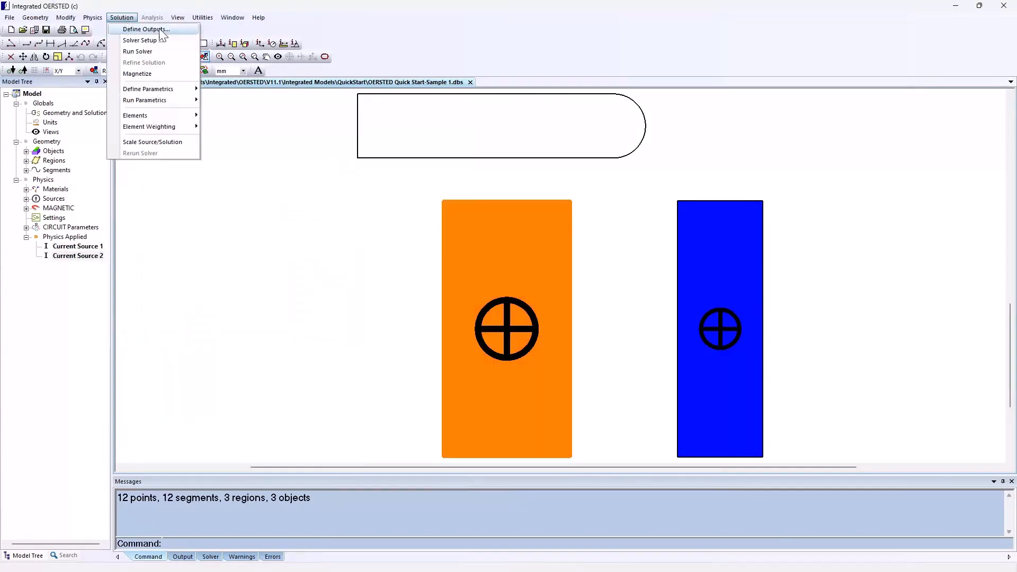
{"action": "left_click", "coordinate": [161, 31]}
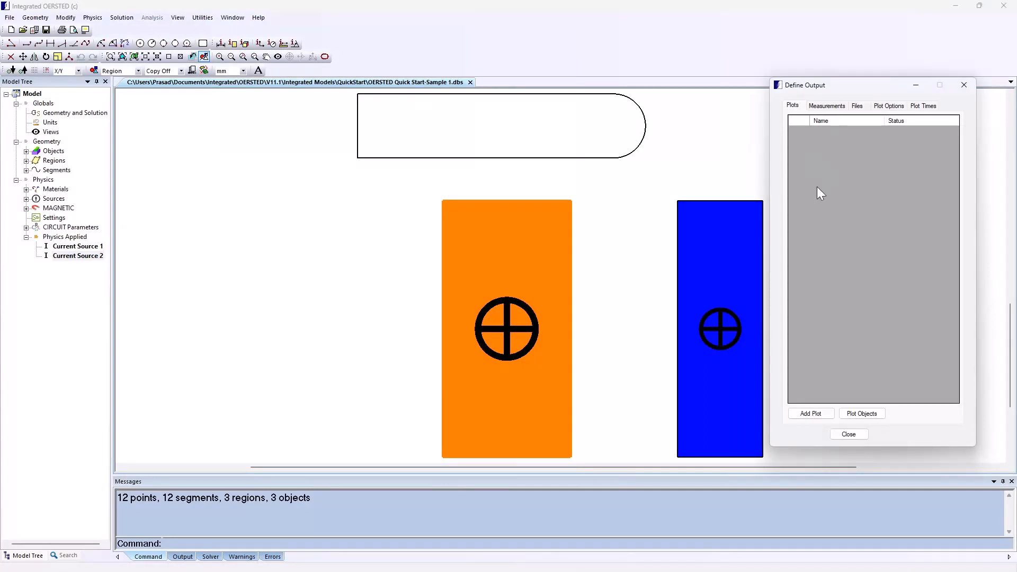
{"action": "left_click", "coordinate": [808, 414]}
{"action": "left_click", "coordinate": [886, 64]}
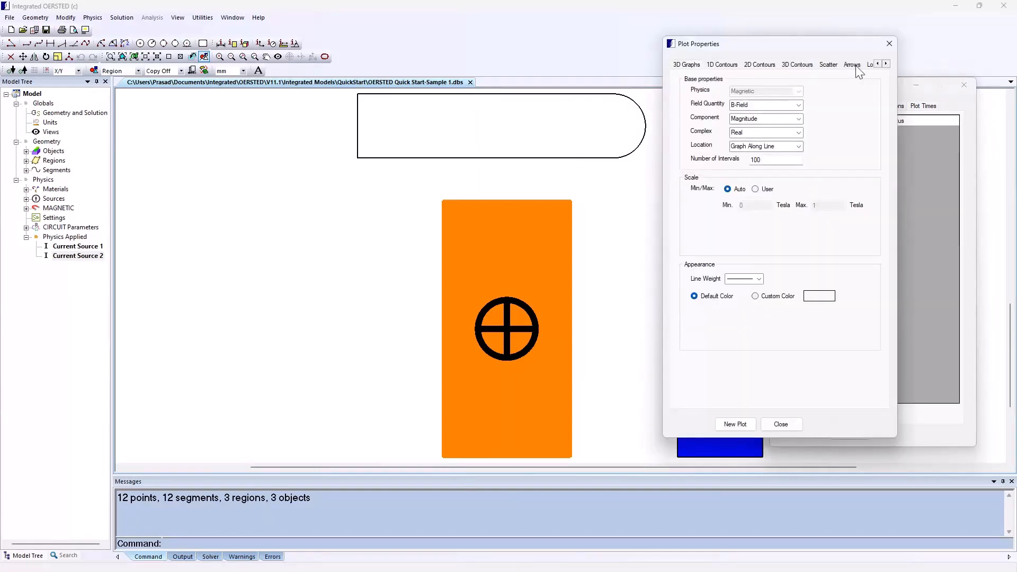
{"action": "left_click", "coordinate": [855, 65]}
{"action": "left_click", "coordinate": [798, 159]}
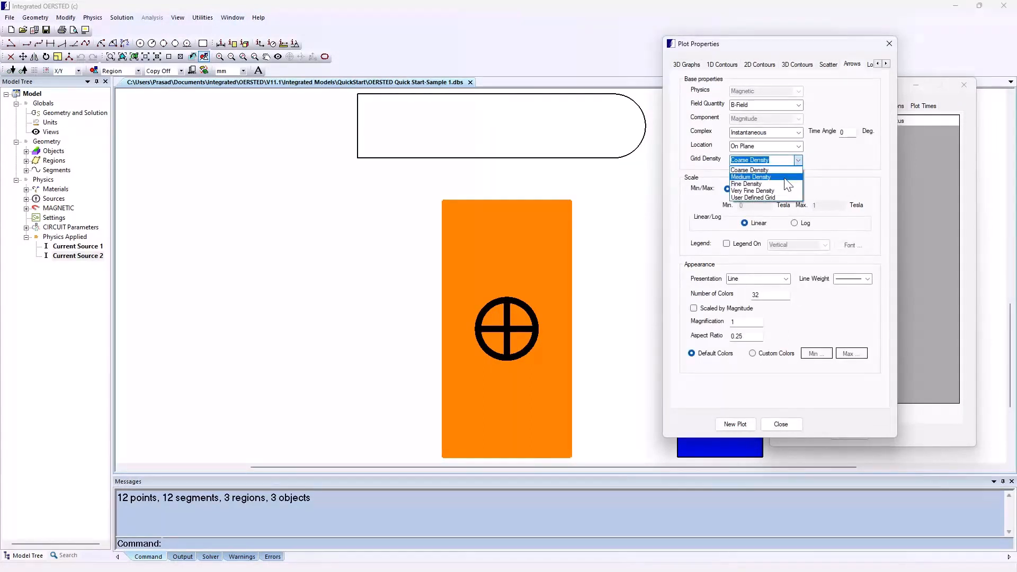
{"action": "left_click", "coordinate": [786, 177]}
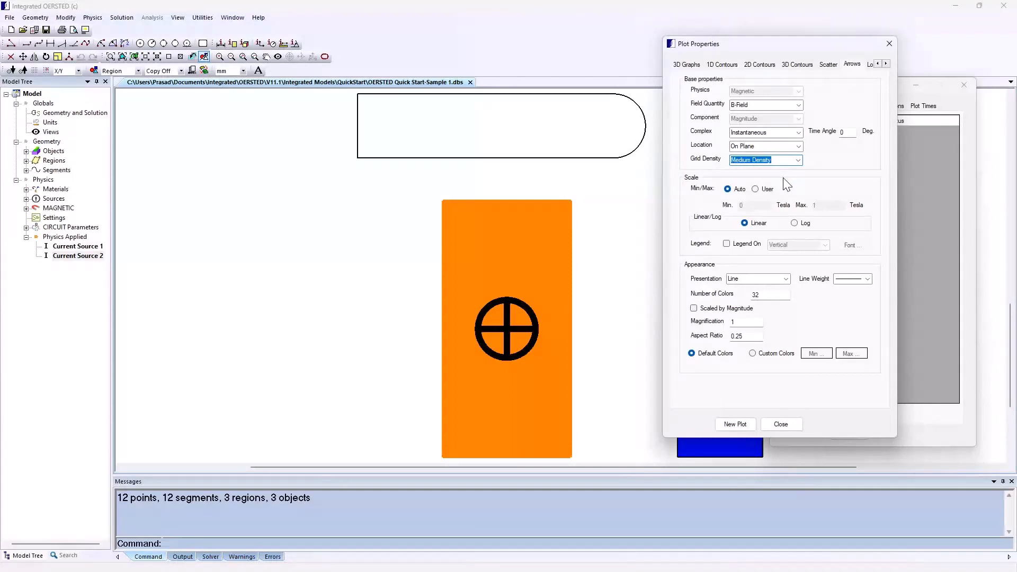
{"action": "left_click", "coordinate": [779, 283]}
{"action": "left_click", "coordinate": [776, 297]}
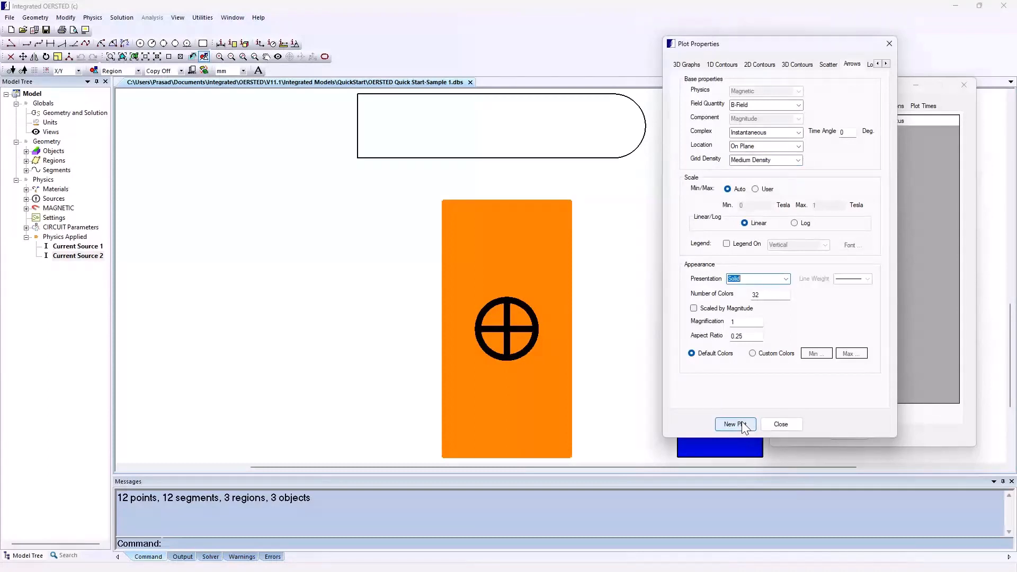
Create the arrow plot on a rectangular plane with first corner -110 -80 and opposite corner -x y+130.
{"action": "left_click", "coordinate": [743, 425]}
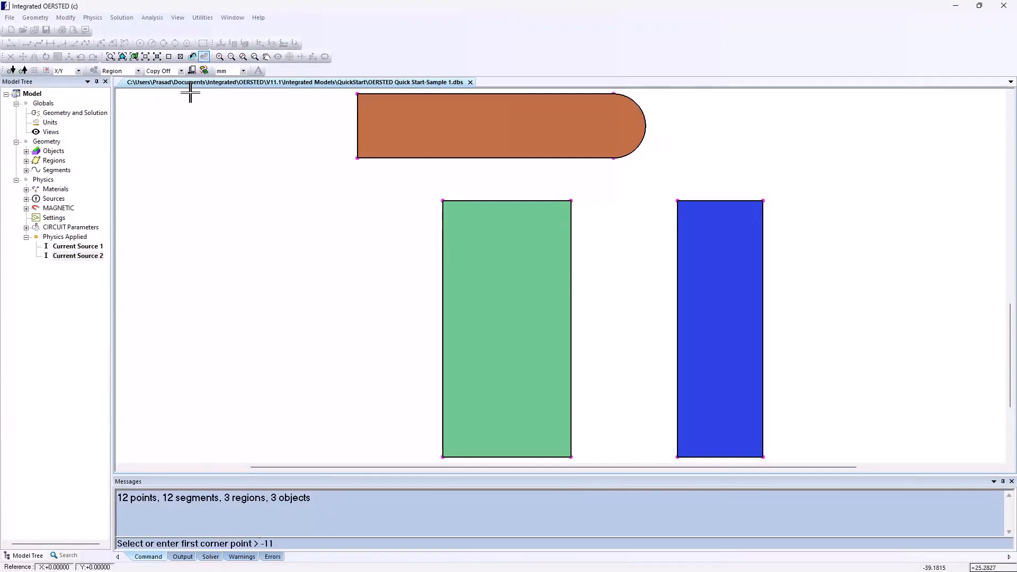
{"action": "type", "text": "-110 -80"}
{"action": "key", "text": "Return"}
{"action": "type", "text": "-x y"}
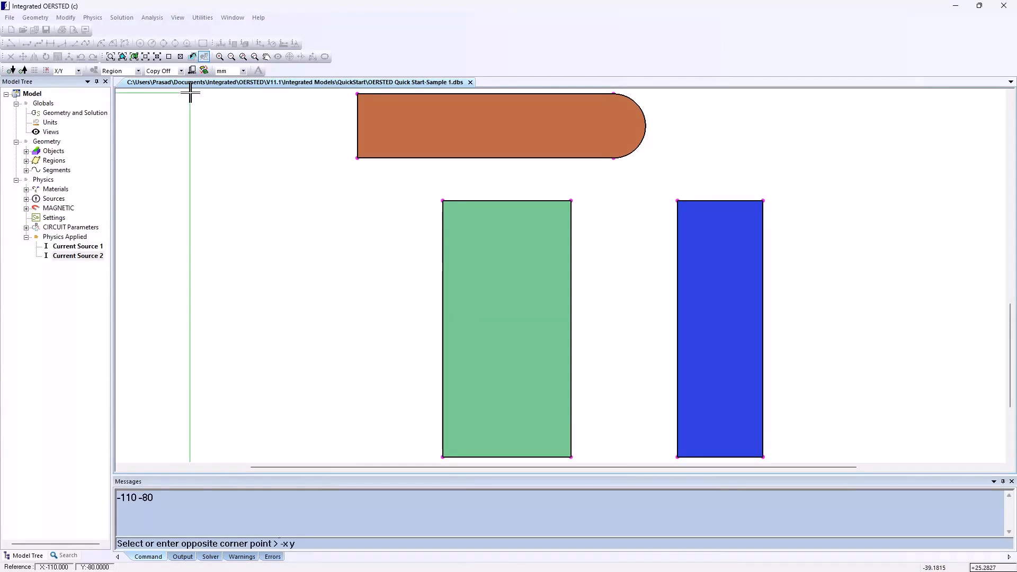
{"action": "type", "text": "+130"}
{"action": "key", "text": "Return"}
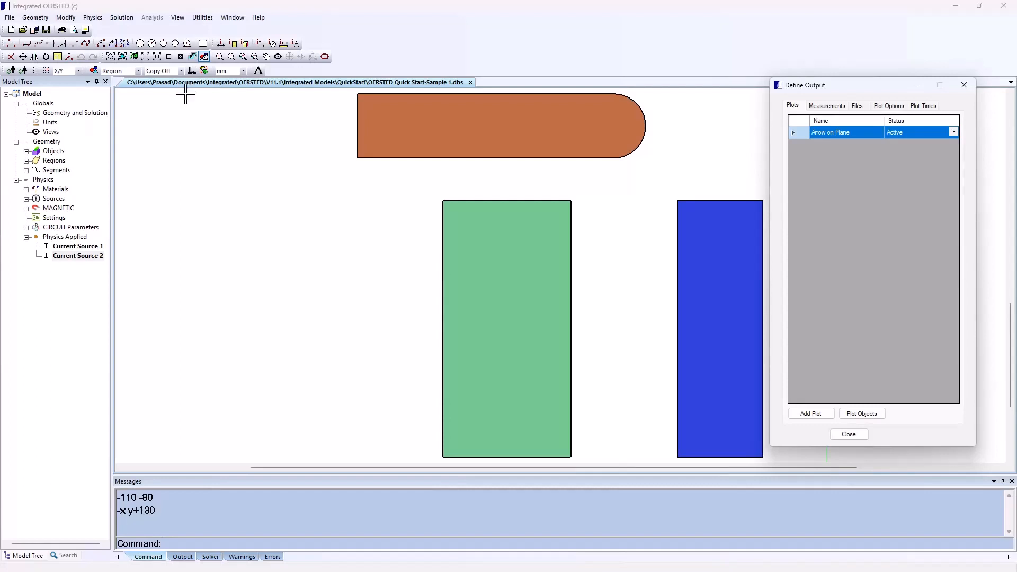
Define a new J-Field 2D contour plot located on a region with Fine Density grid.
{"action": "left_click", "coordinate": [803, 418]}
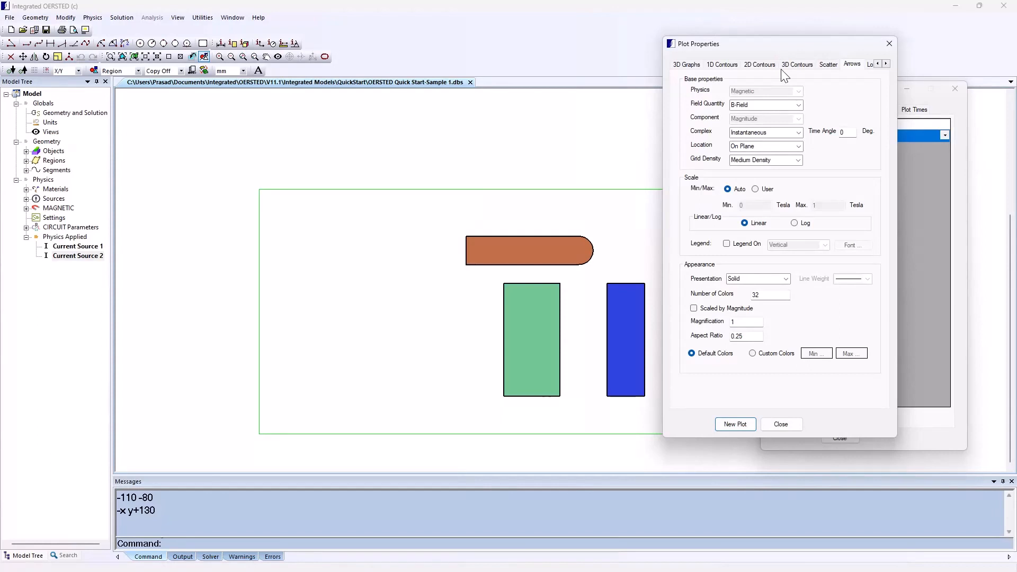
{"action": "left_click", "coordinate": [761, 64]}
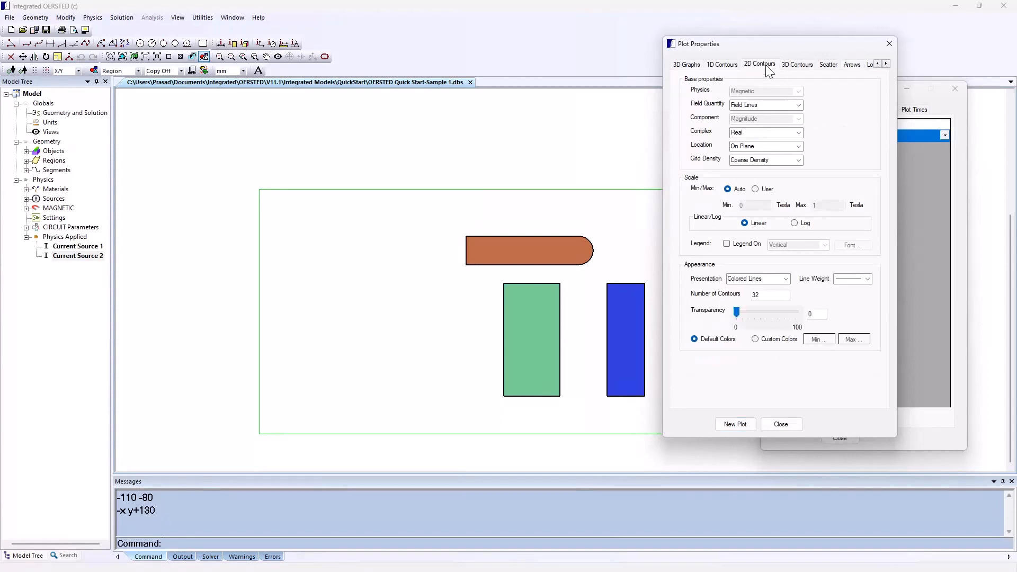
{"action": "left_click", "coordinate": [797, 105]}
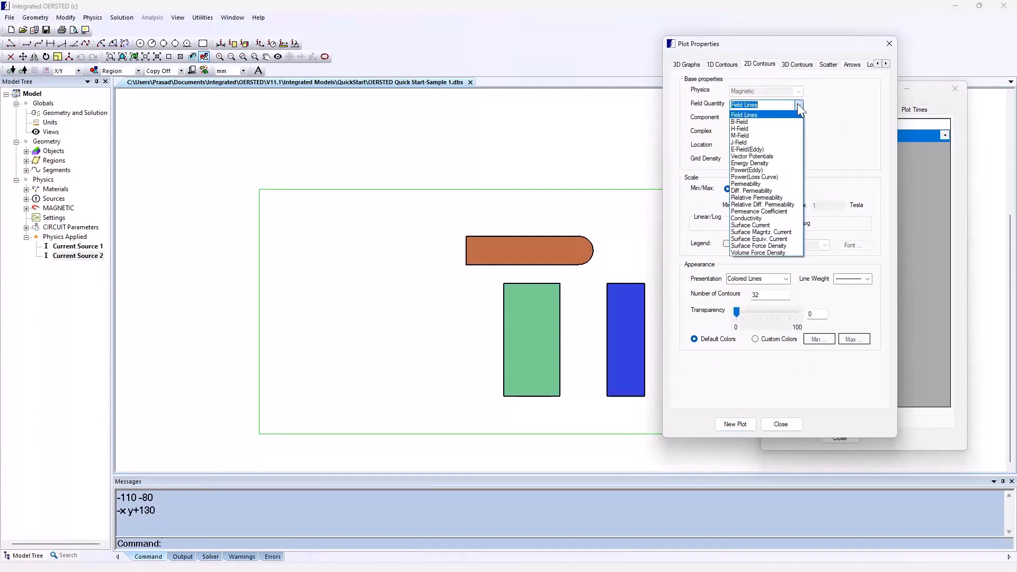
{"action": "left_click", "coordinate": [772, 142]}
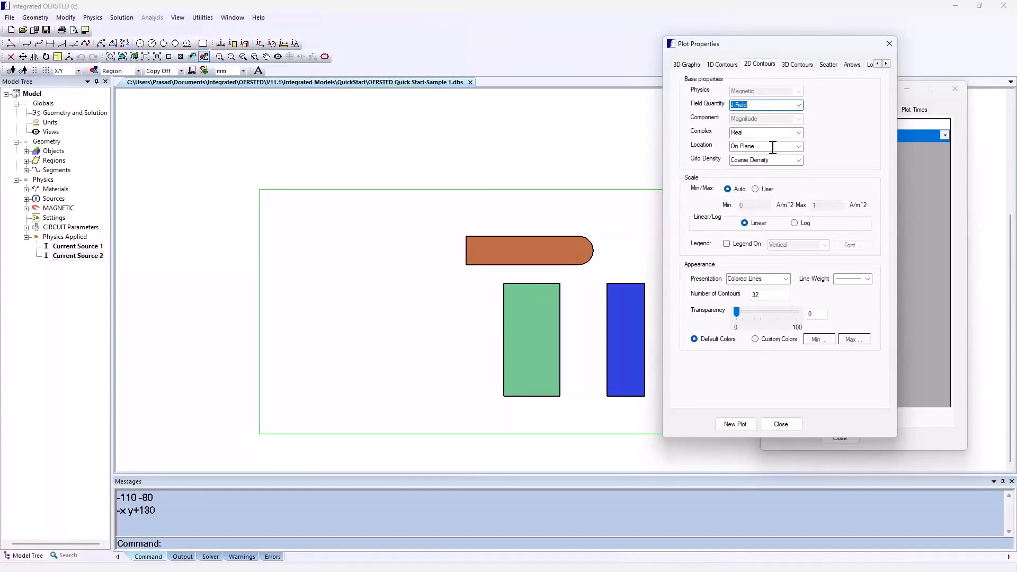
{"action": "left_click", "coordinate": [799, 146]}
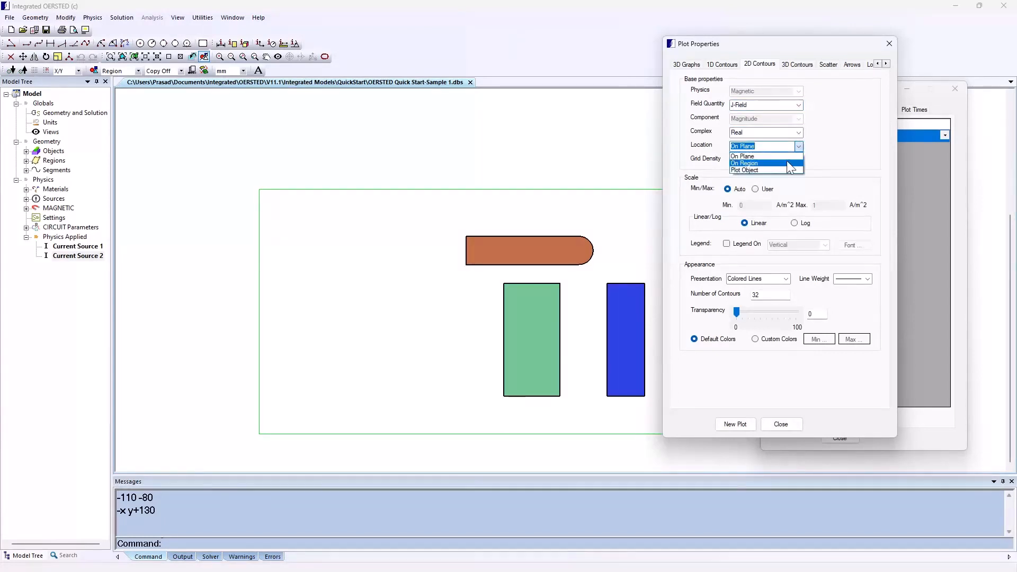
{"action": "left_click", "coordinate": [787, 160]}
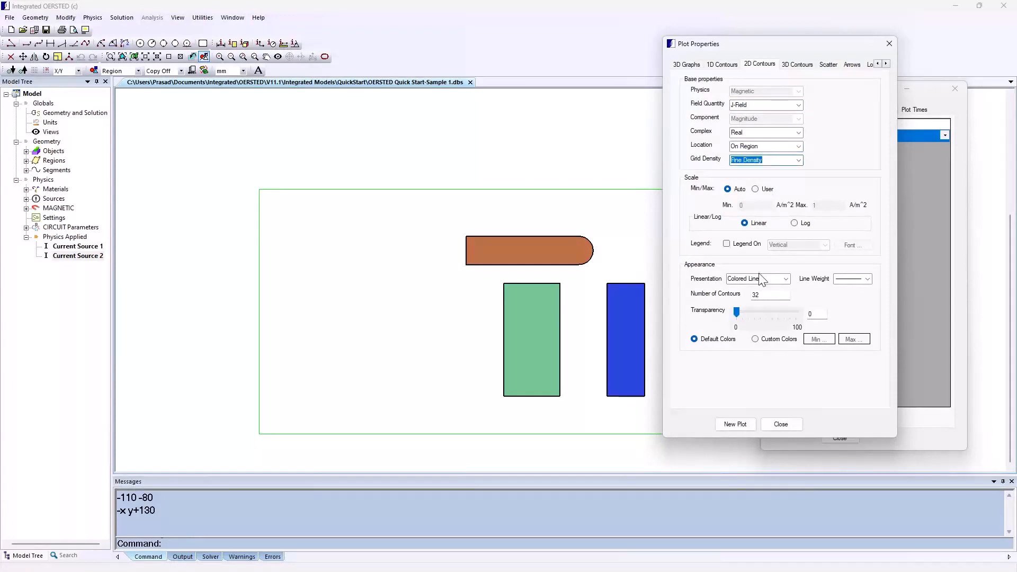
Create the contour plot on the disk region and rename it J-field 2D Contour on Region.
{"action": "left_click", "coordinate": [737, 423]}
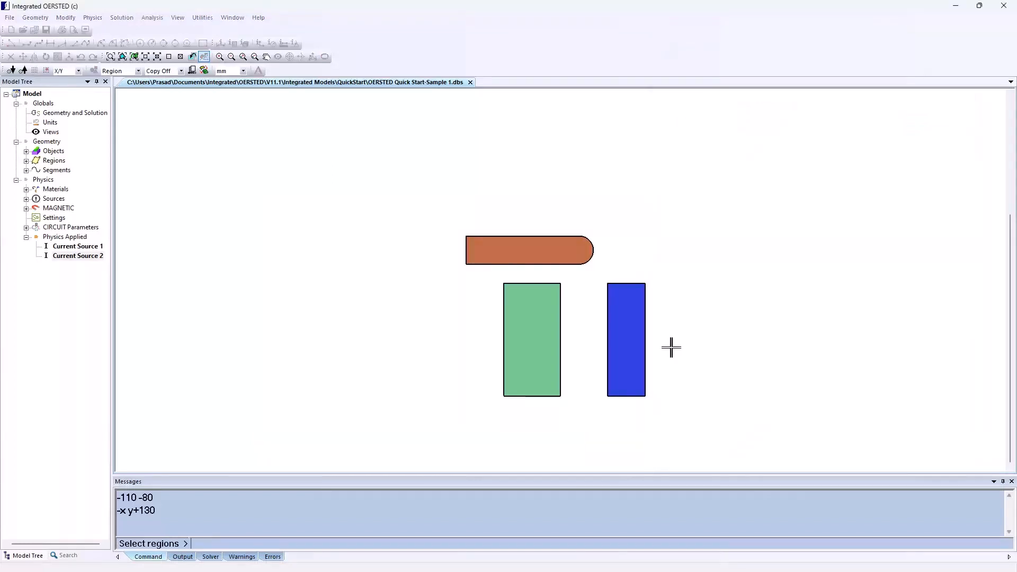
{"action": "left_click", "coordinate": [567, 254]}
{"action": "key", "text": "Return"}
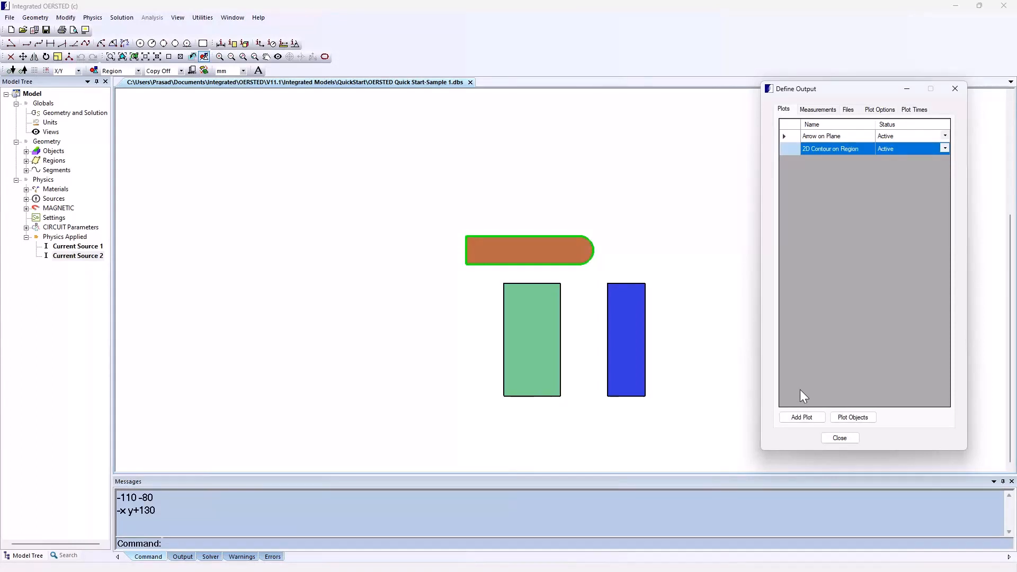
{"action": "left_click", "coordinate": [810, 154]}
{"action": "type", "text": "J-"}
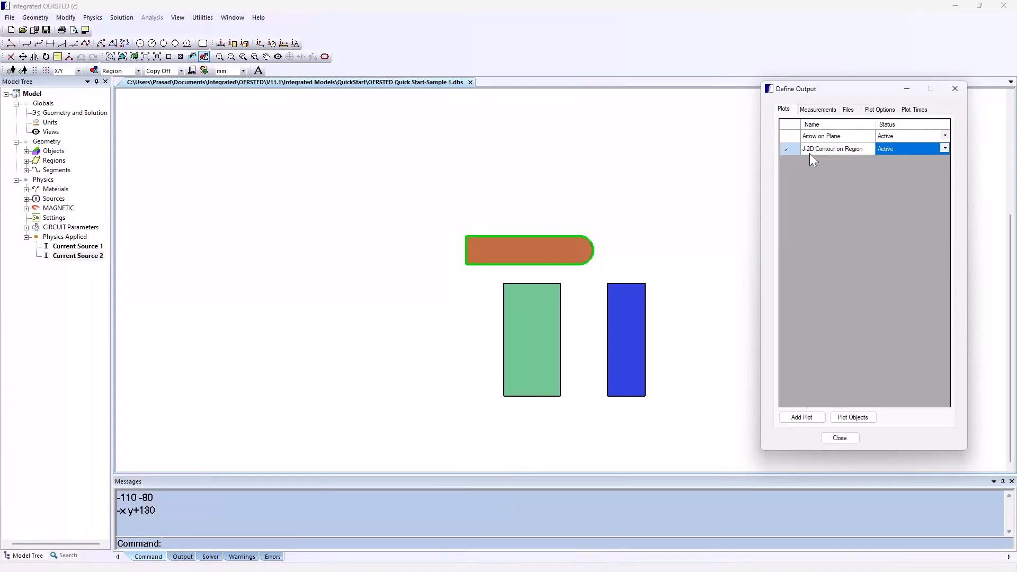
{"action": "type", "text": "field"}
Add a Force - Amperian - Region measurement on the disk region and finish defining the outputs.
{"action": "left_click", "coordinate": [817, 110]}
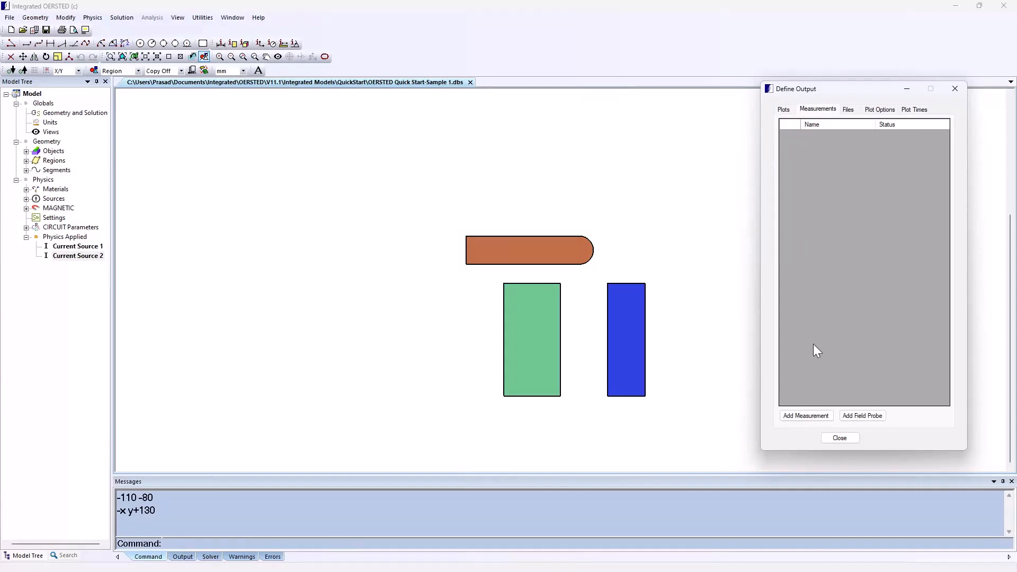
{"action": "left_click", "coordinate": [804, 416]}
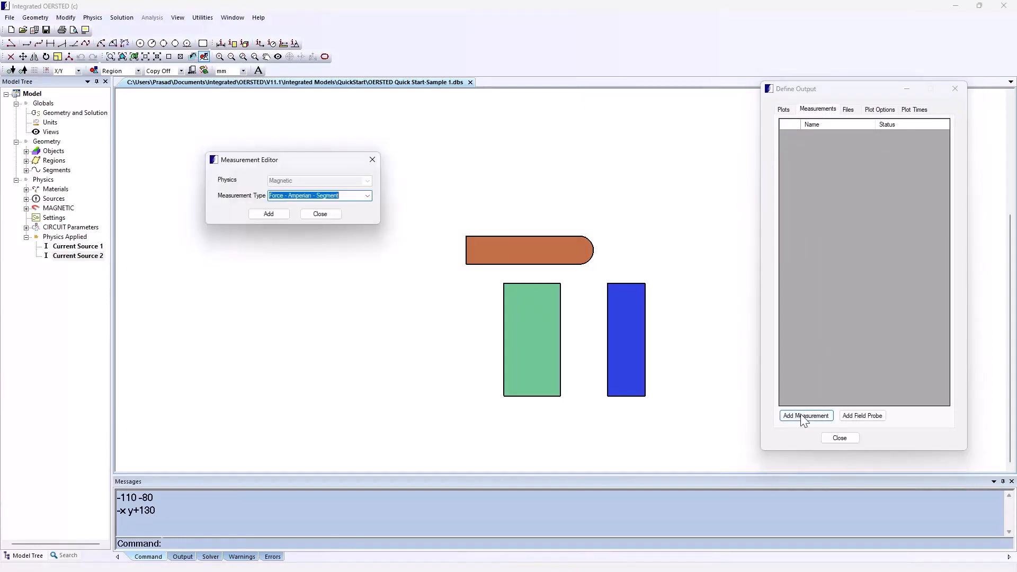
{"action": "left_click", "coordinate": [367, 195]}
{"action": "left_click", "coordinate": [312, 211]}
{"action": "left_click", "coordinate": [268, 214]}
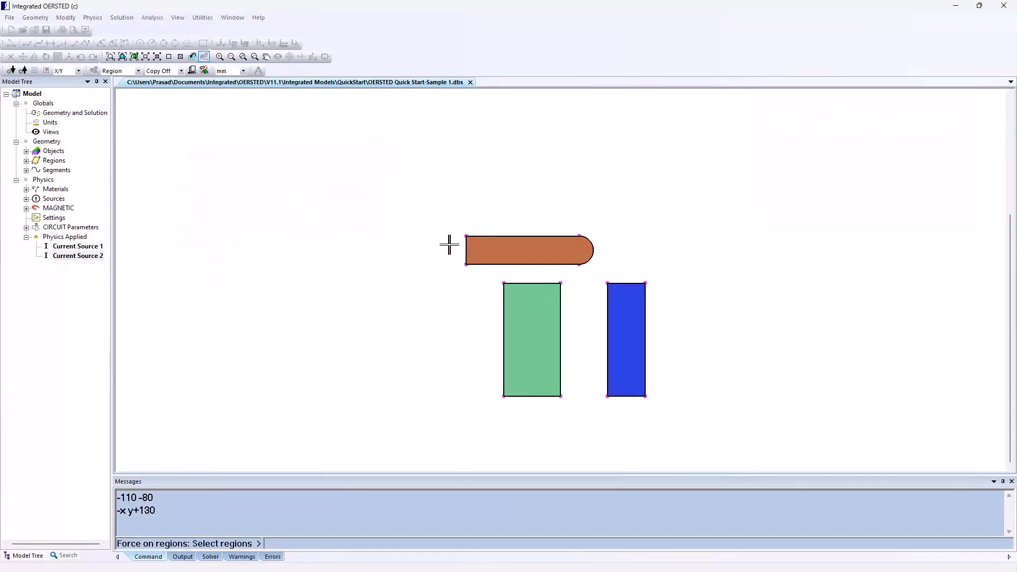
{"action": "left_click", "coordinate": [449, 244]}
{"action": "right_click", "coordinate": [438, 233]}
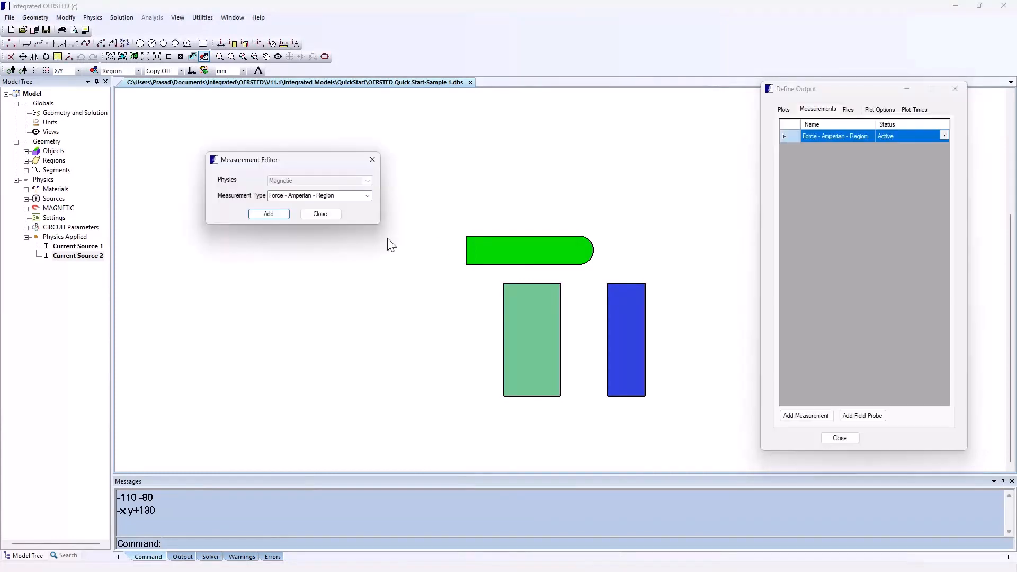
{"action": "left_click", "coordinate": [326, 217]}
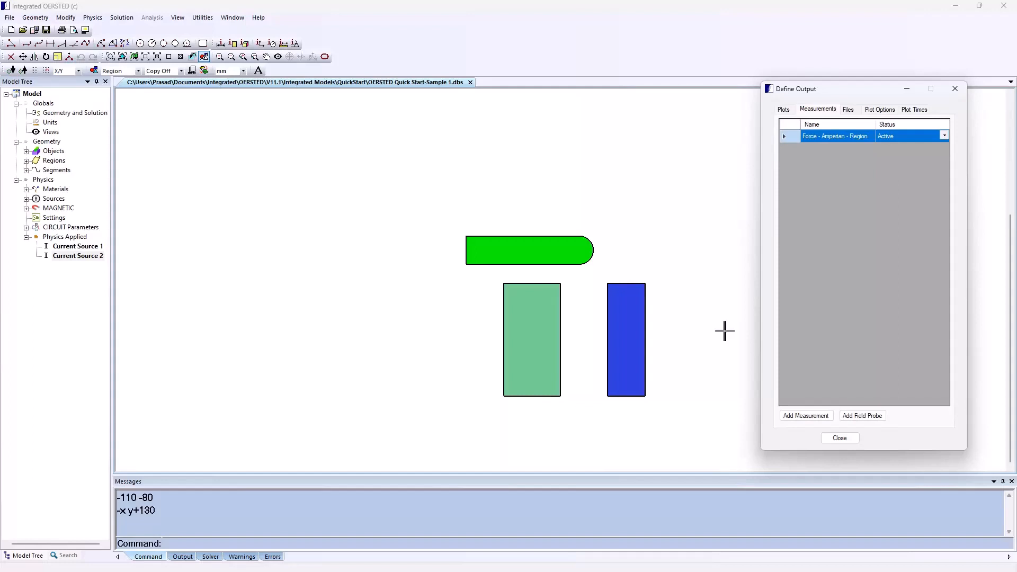
{"action": "left_click", "coordinate": [840, 438]}
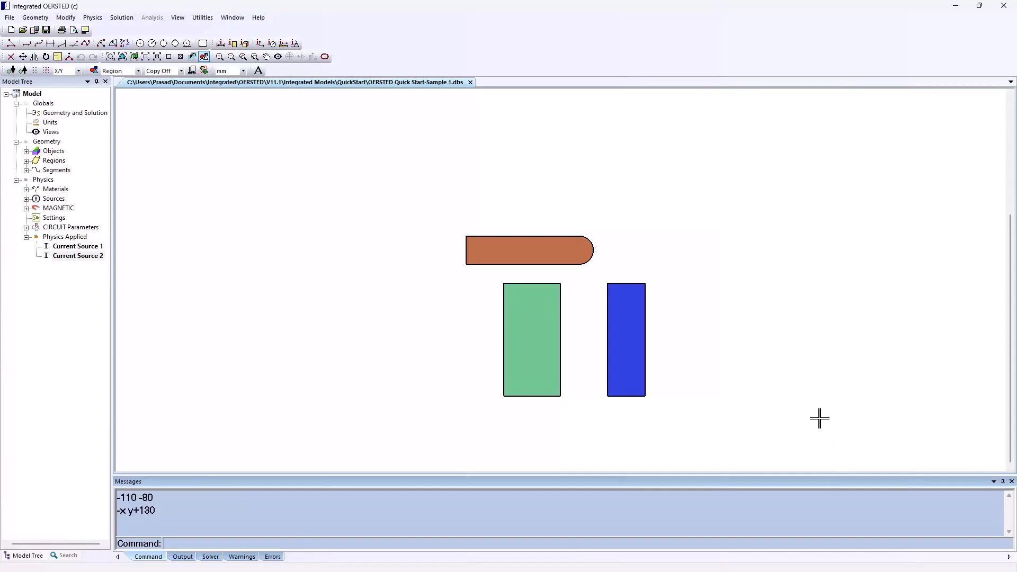
Run the solver and show the arrow and contour plots for solution step 1.
{"action": "left_click", "coordinate": [121, 17]}
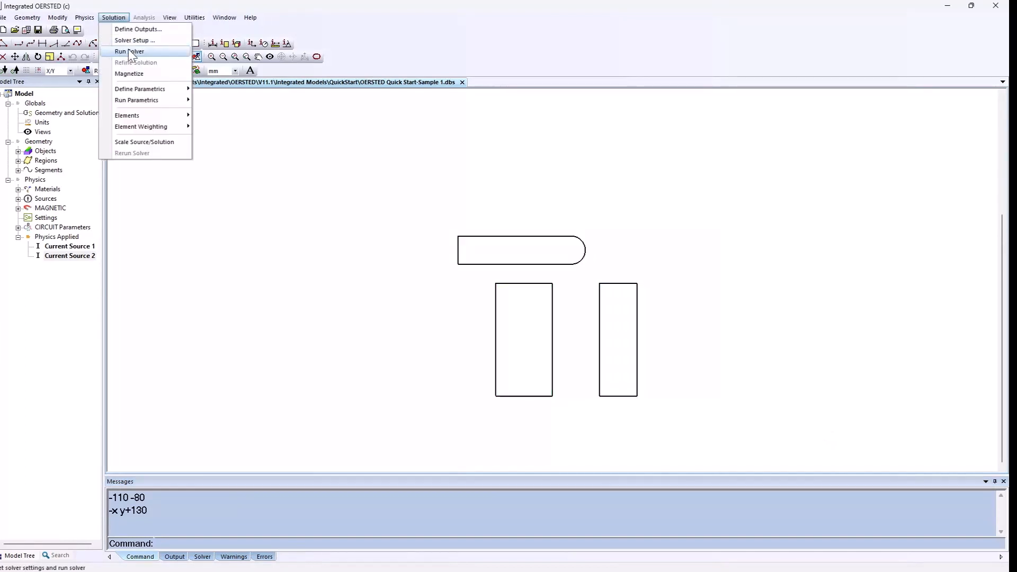
{"action": "left_click", "coordinate": [129, 51]}
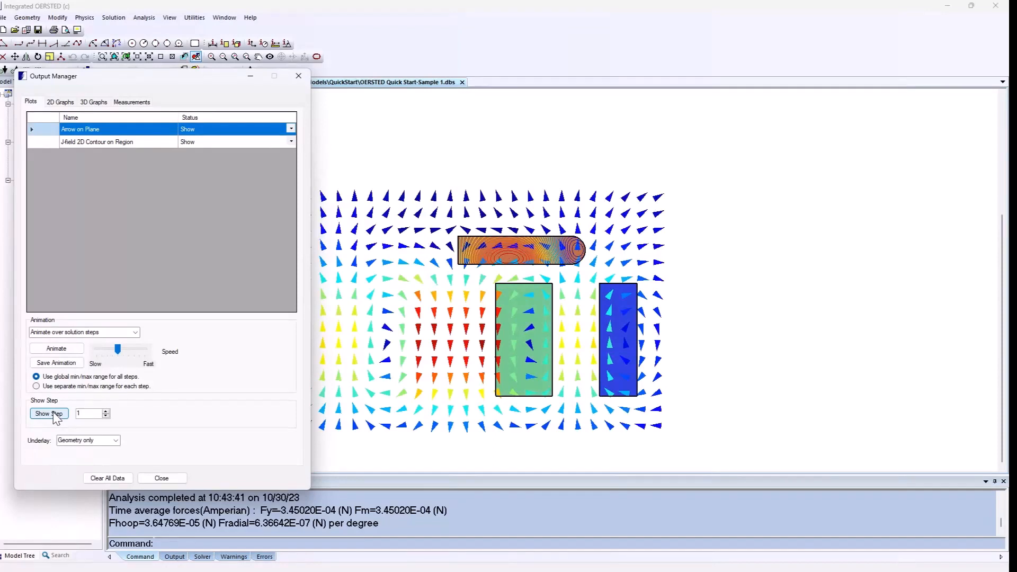
Change the J-field contour plot's presentation to Solid Colors, apply it and close the output manager.
{"action": "right_click", "coordinate": [207, 144]}
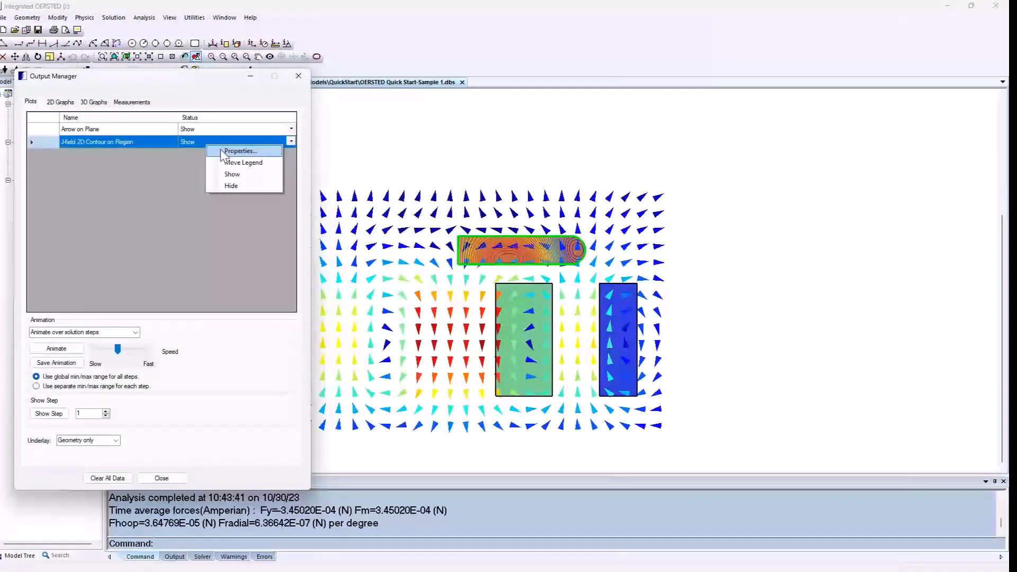
{"action": "left_click", "coordinate": [223, 152]}
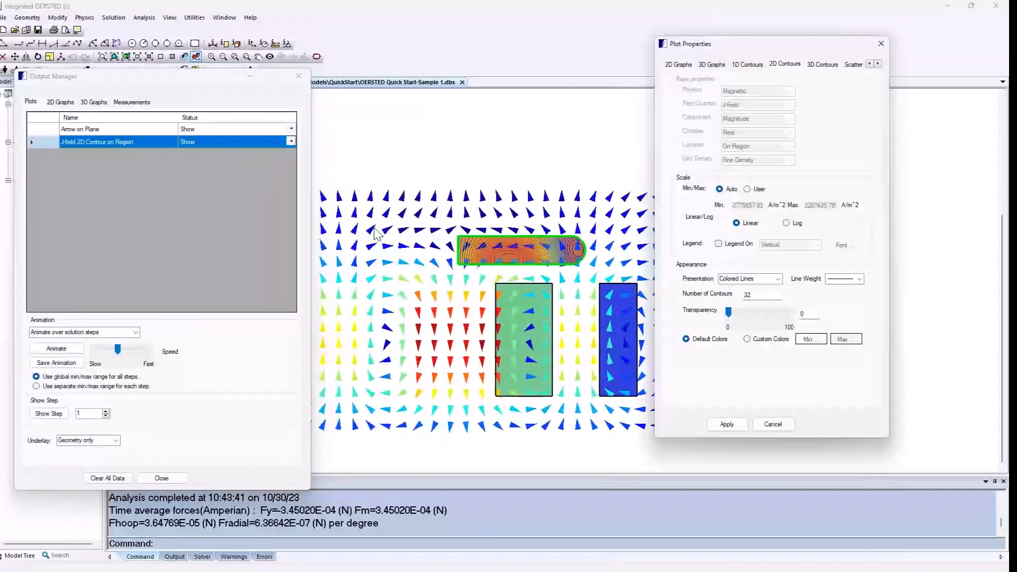
{"action": "left_click", "coordinate": [778, 280]}
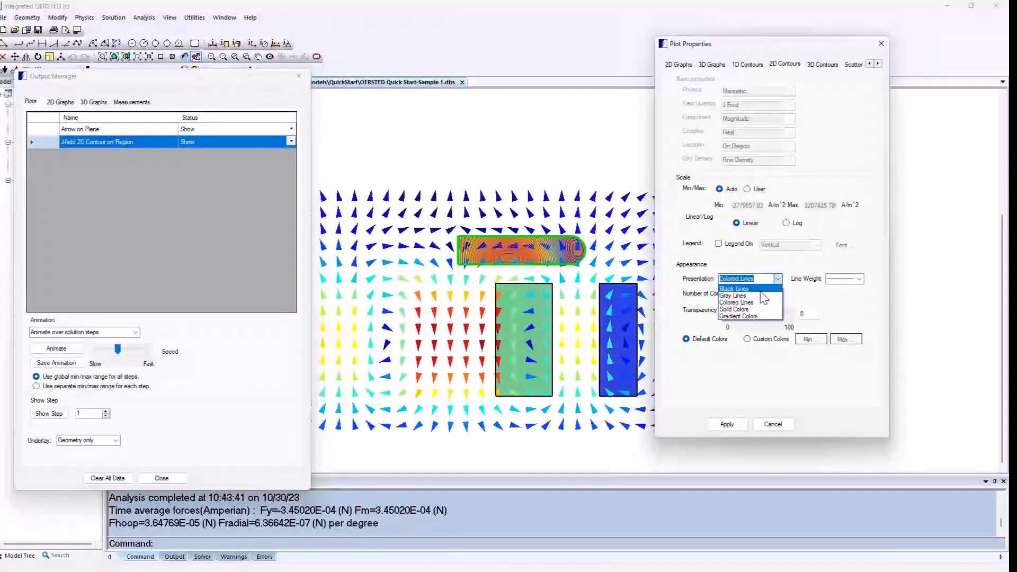
{"action": "left_click", "coordinate": [755, 311]}
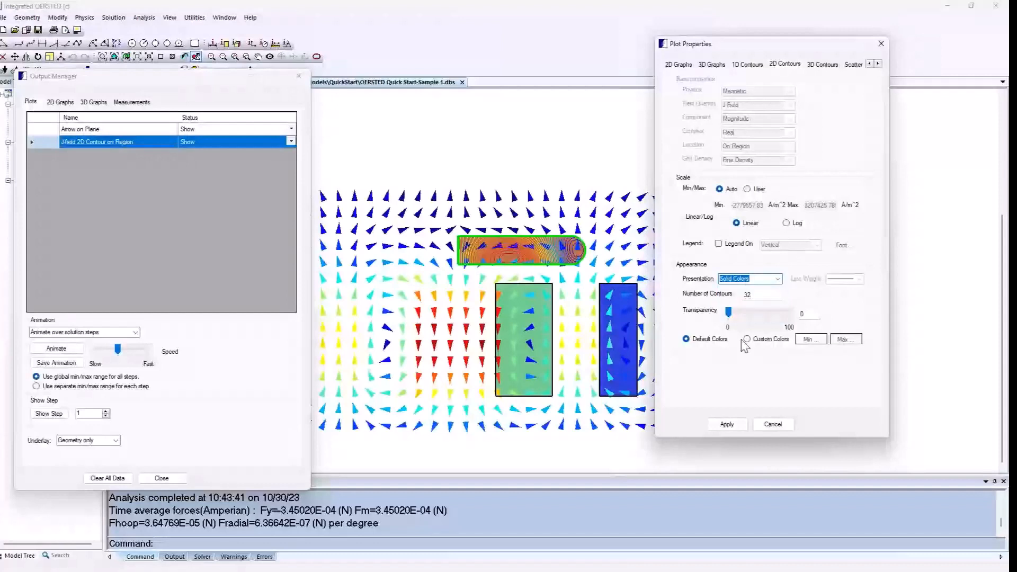
{"action": "left_click", "coordinate": [727, 427]}
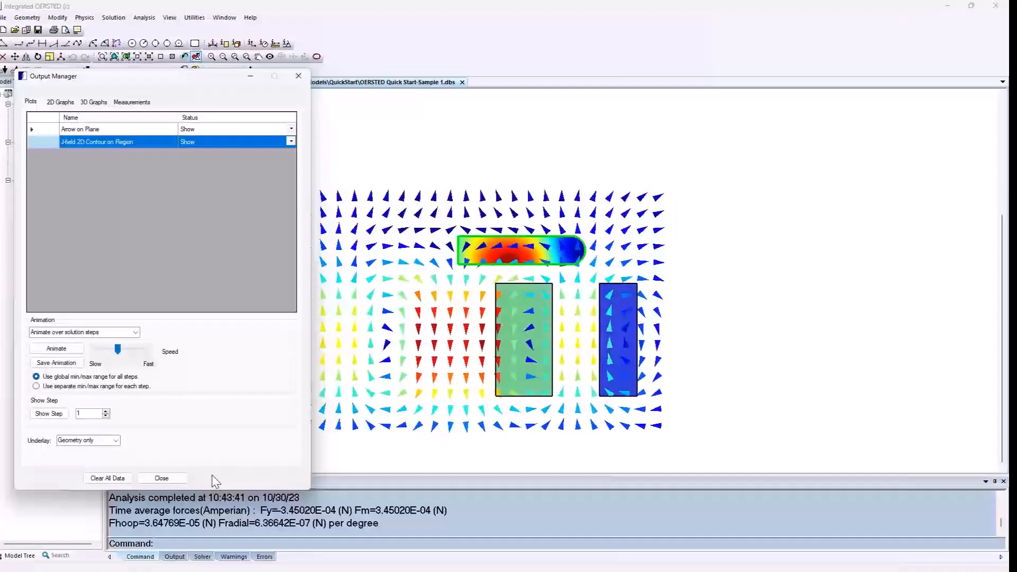
{"action": "left_click", "coordinate": [158, 479]}
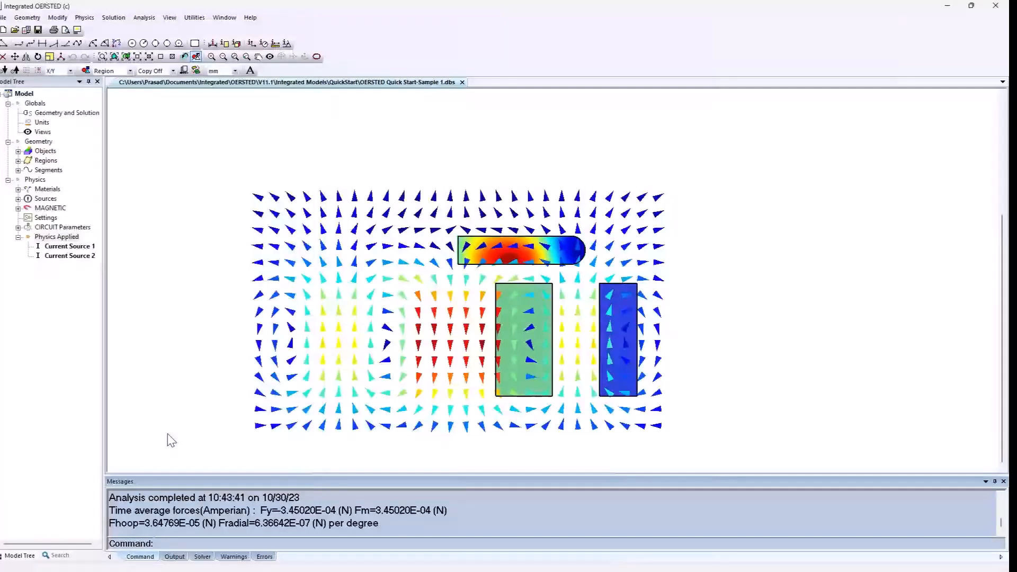